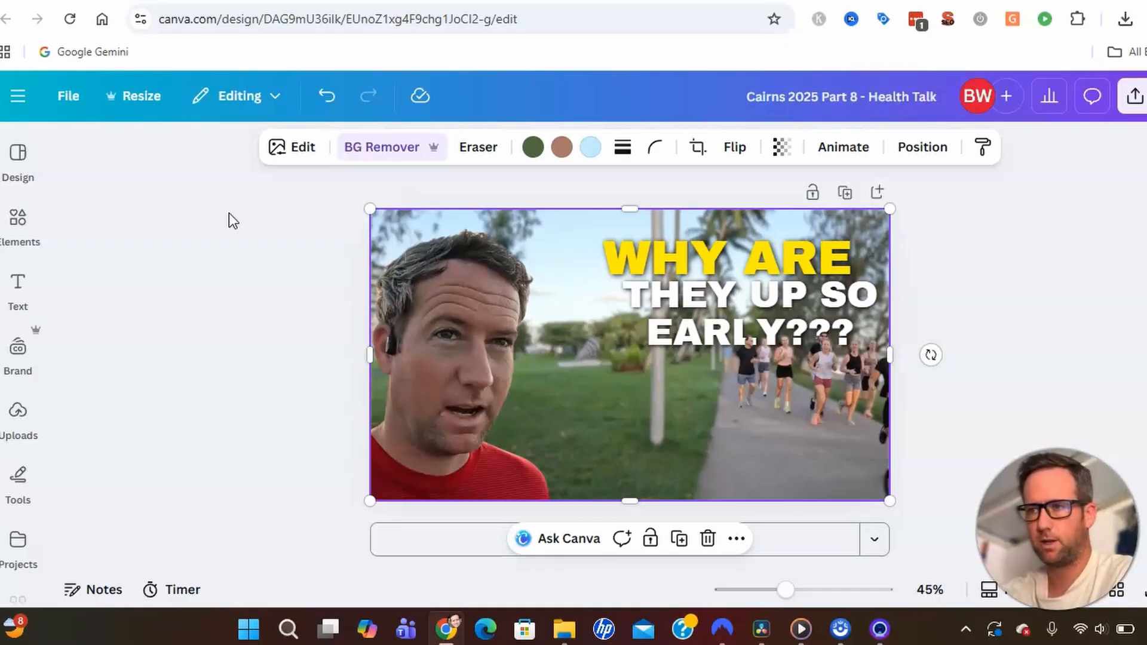
# Shift the runners layer down and to the left of the page.
pyautogui.click(257, 309)
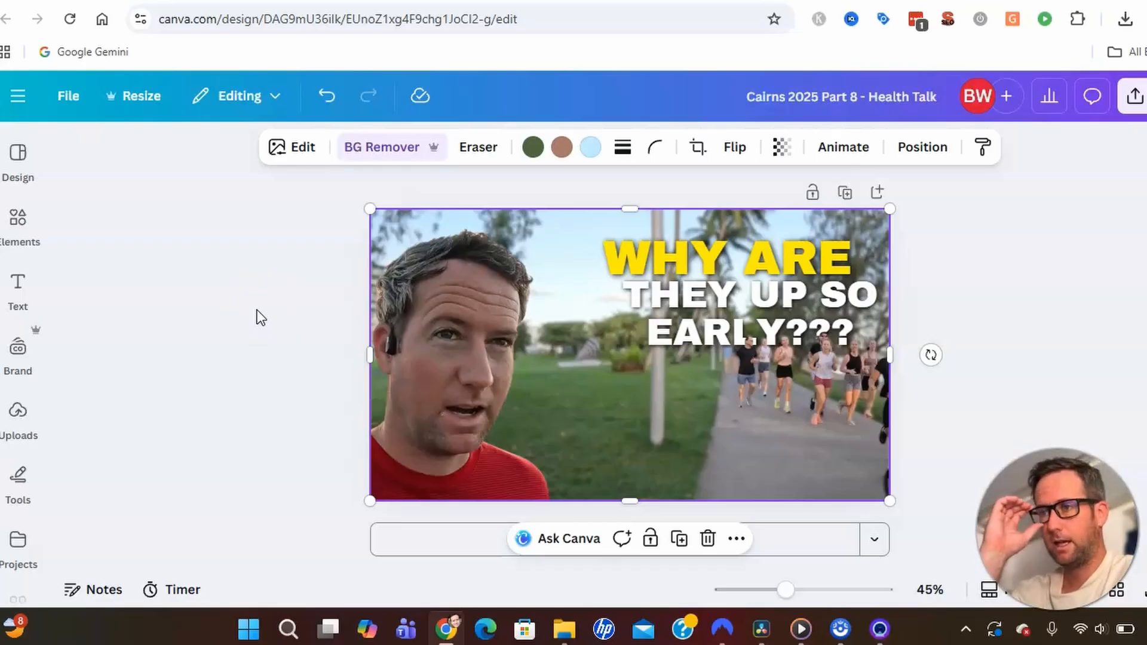
pyautogui.click(642, 360)
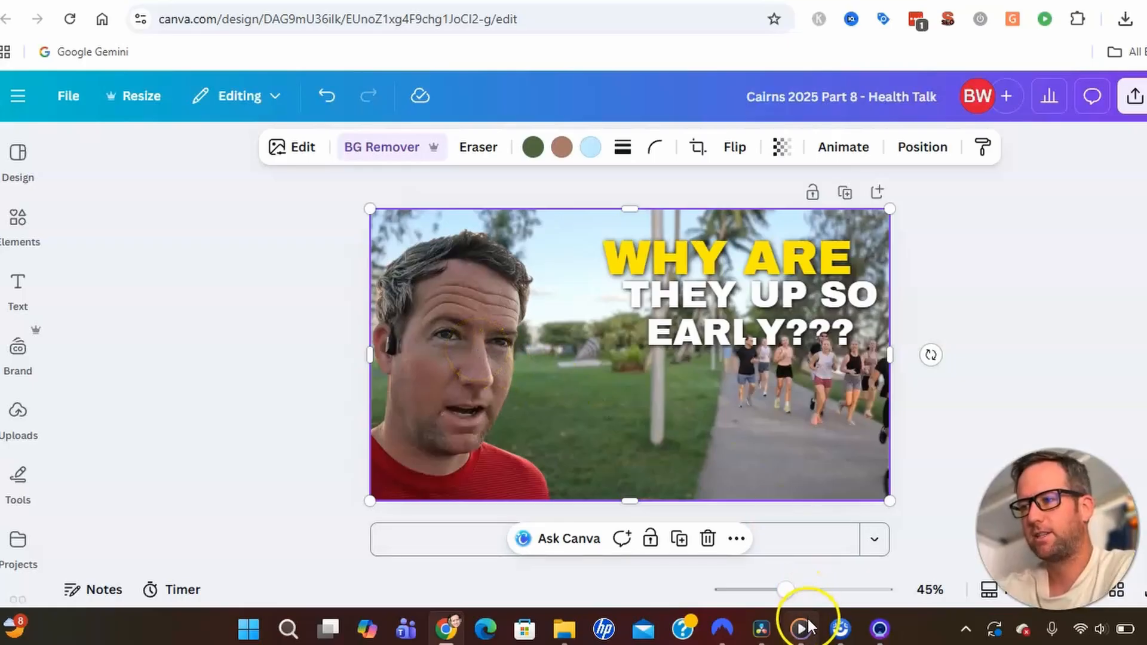
pyautogui.moveTo(807, 629)
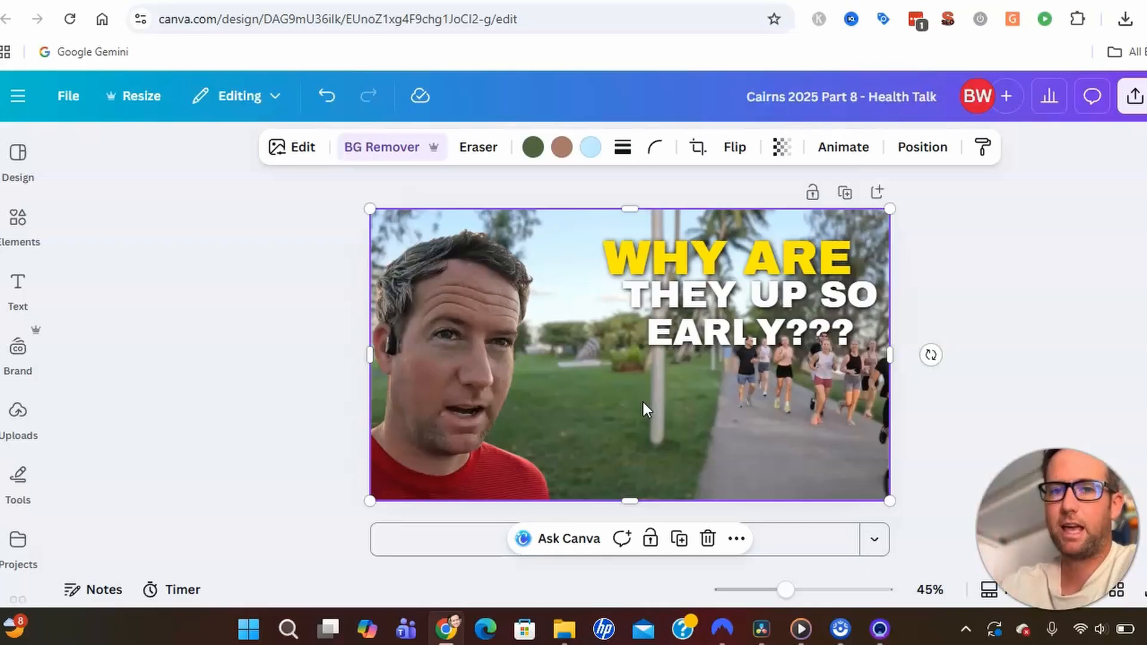
pyautogui.moveTo(643, 403); pyautogui.dragTo(508, 430)
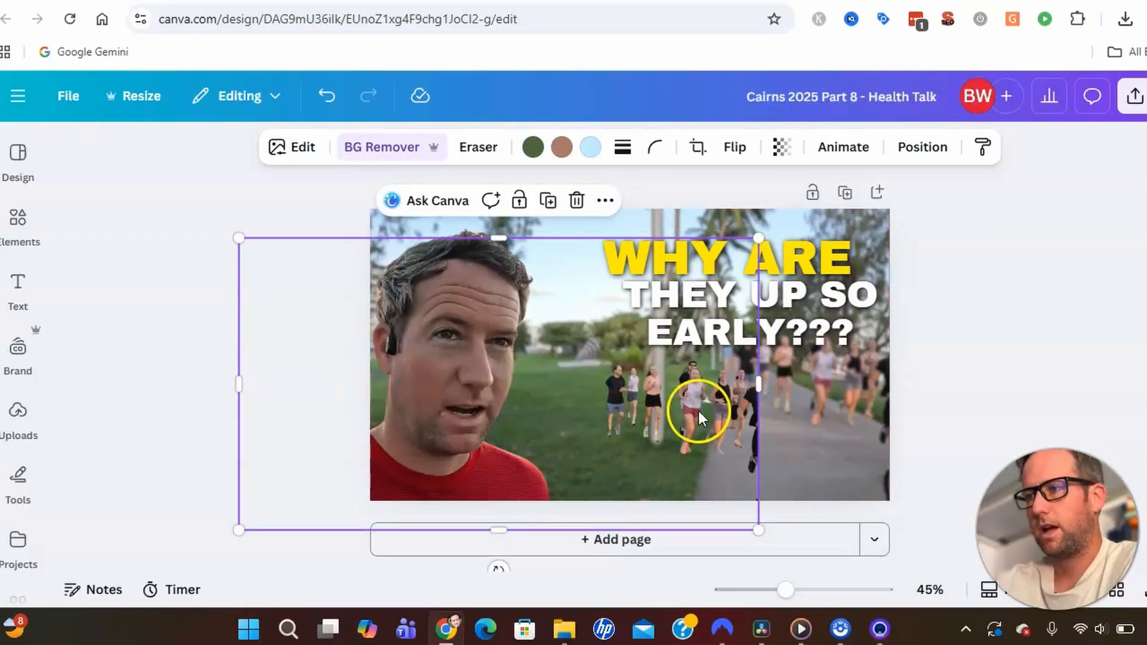
# Give the park background photo a whole-image Blur at intensity 16.
pyautogui.click(844, 392)
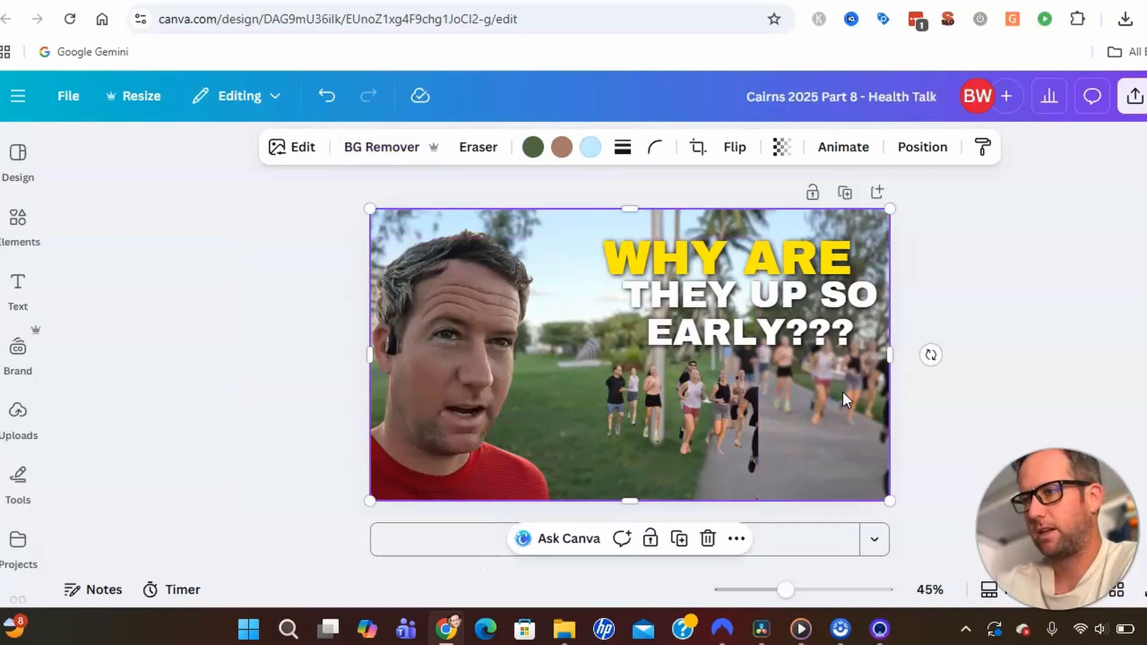
pyautogui.click(302, 148)
pyautogui.scroll(-5, 216, 356)
pyautogui.scroll(3, 216, 357)
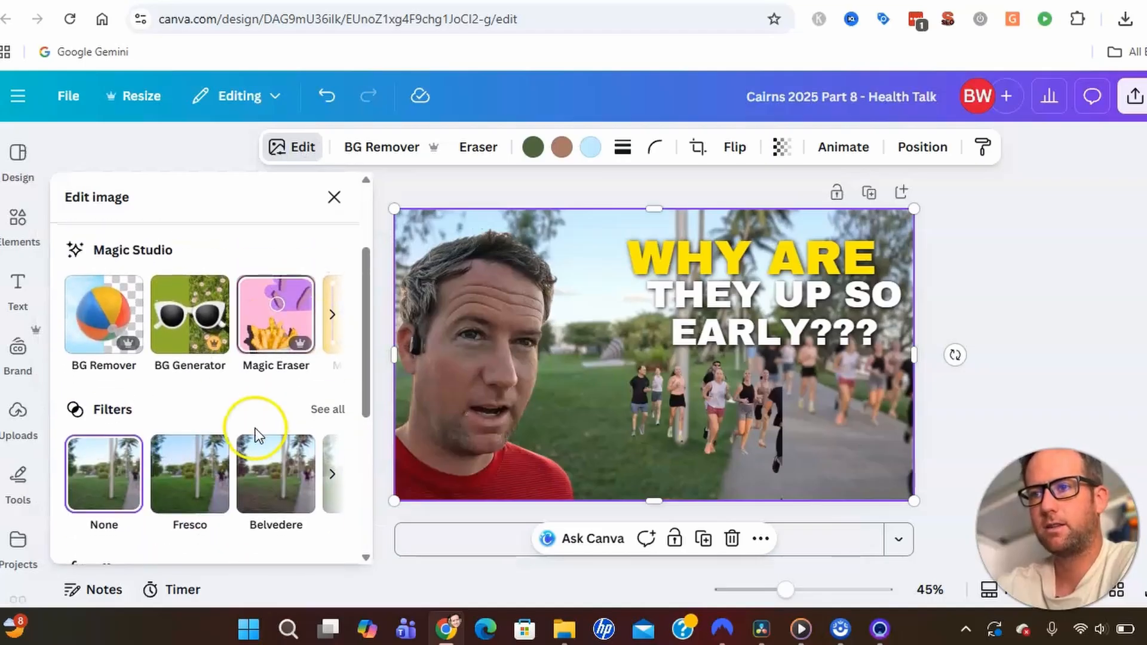
pyautogui.scroll(-5, 251, 434)
pyautogui.click(269, 345)
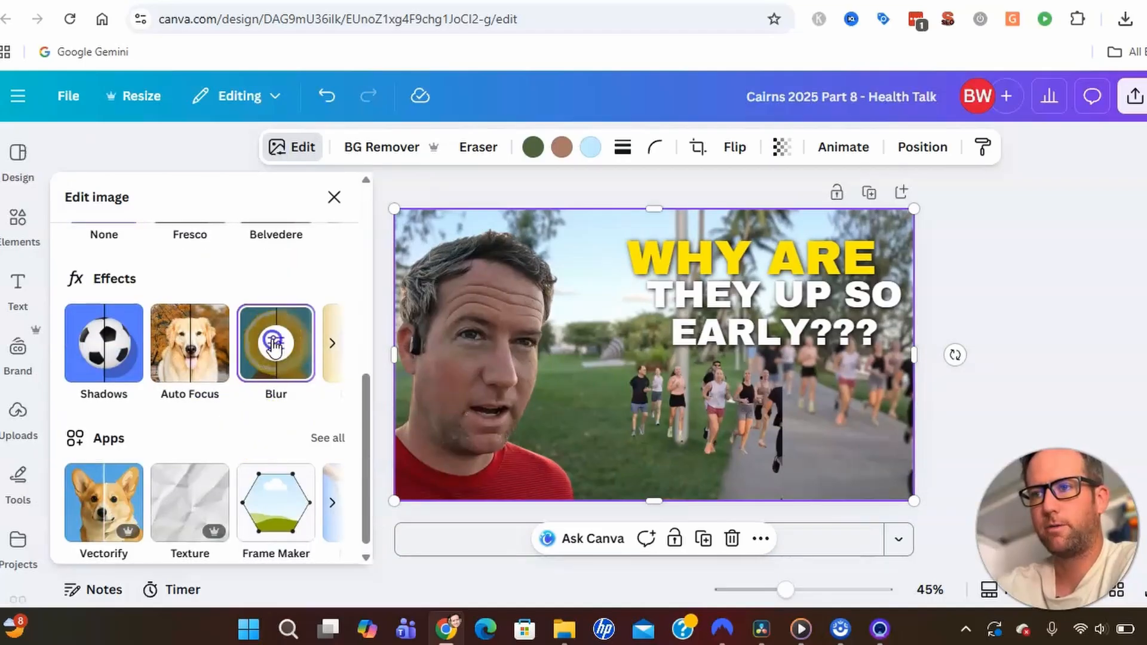
pyautogui.click(270, 344)
pyautogui.click(261, 263)
pyautogui.click(202, 330)
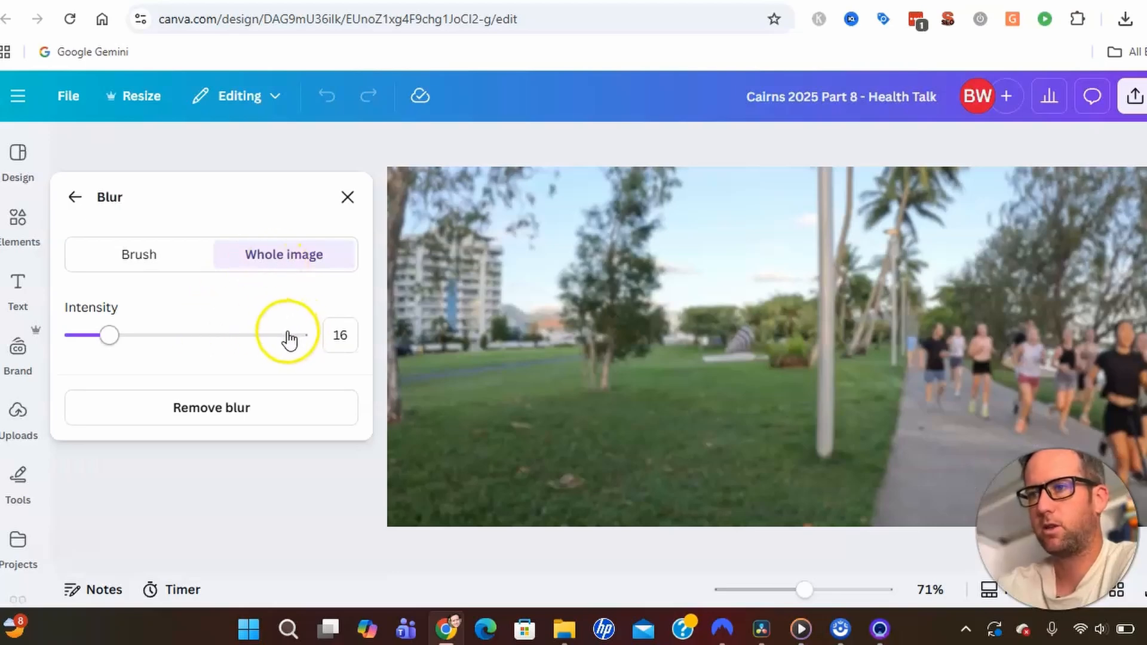
pyautogui.moveTo(111, 337)
pyautogui.mouseDown()
pyautogui.moveTo(70, 341)
pyautogui.moveTo(108, 353)
pyautogui.mouseUp()
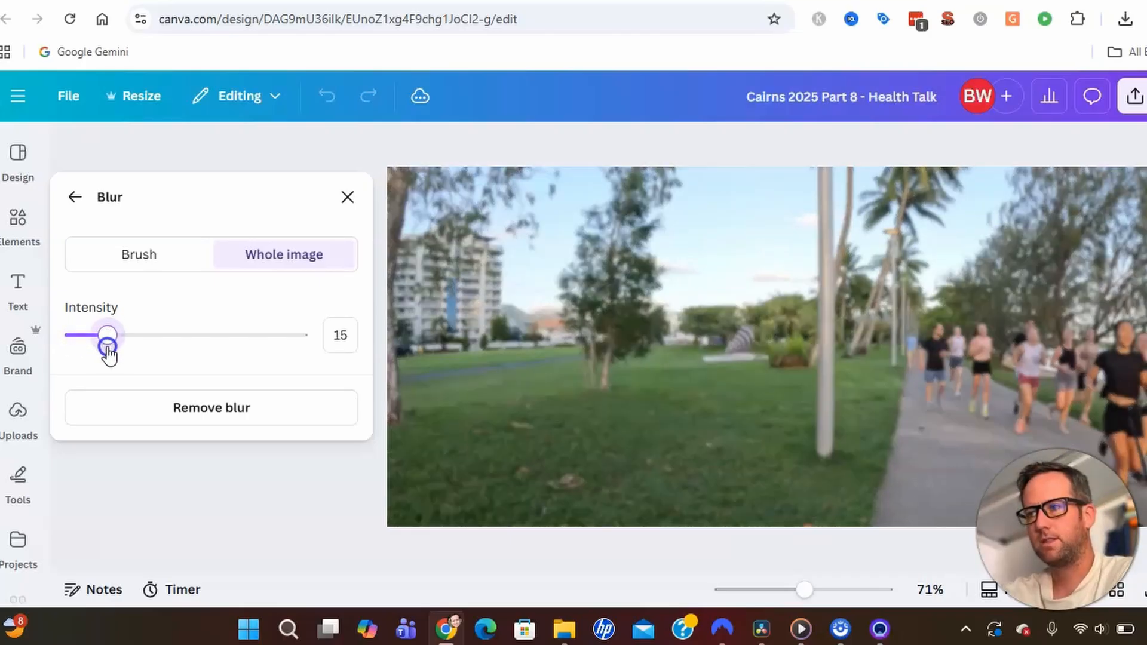
pyautogui.moveTo(108, 353); pyautogui.dragTo(109, 349)
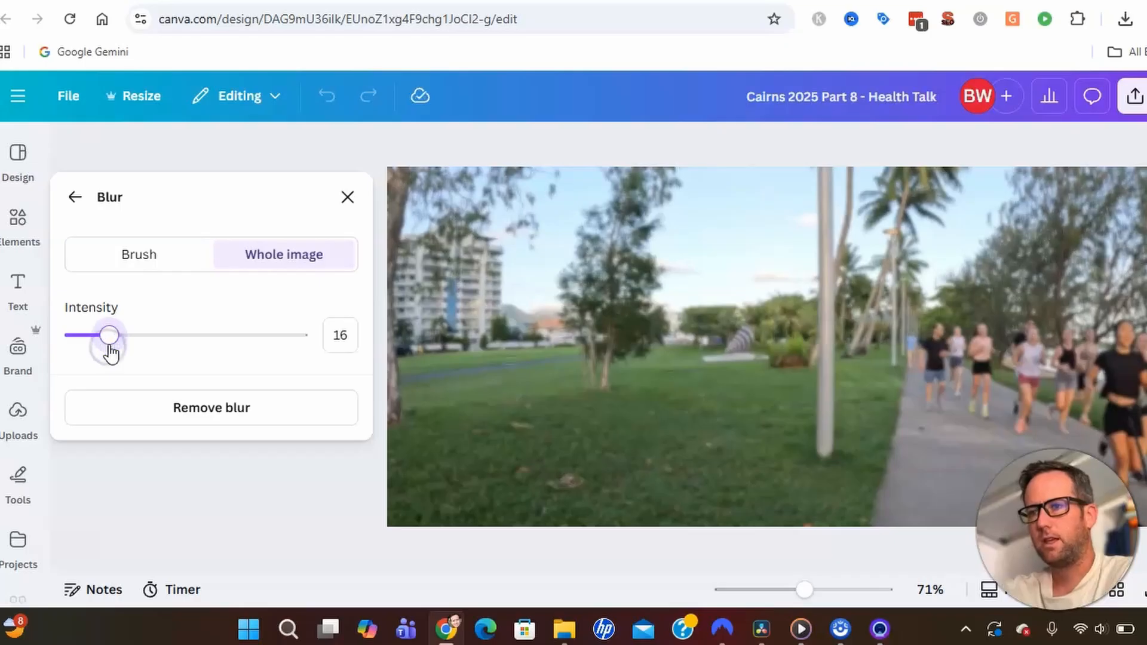
pyautogui.click(349, 194)
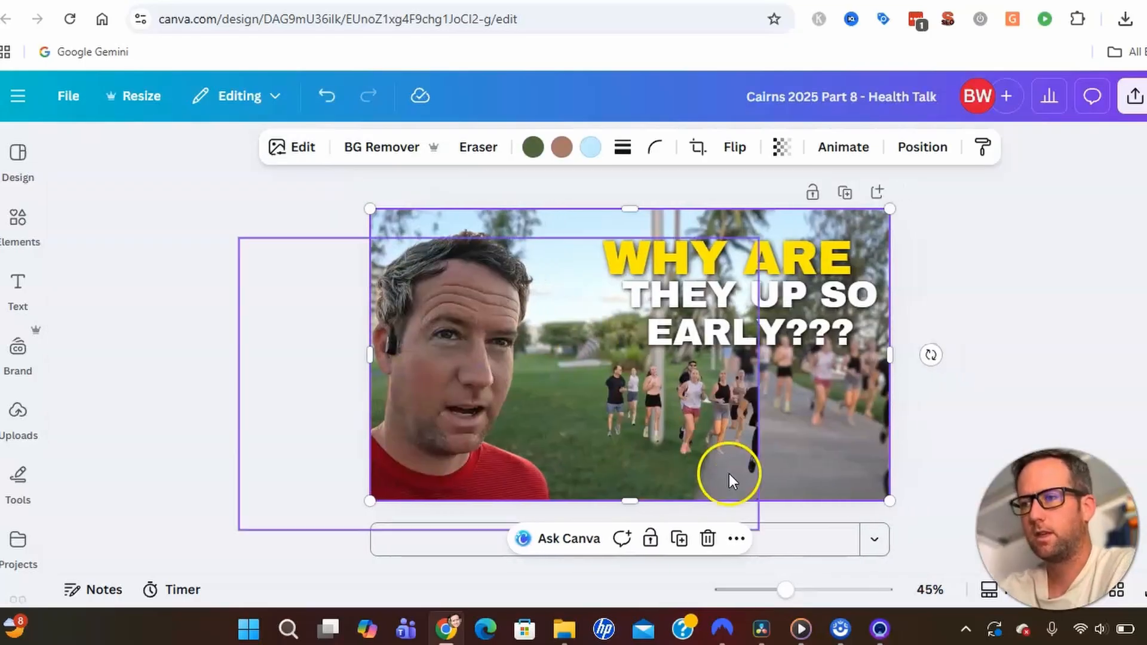
# Drag the runners image up and right so it fills the page, runners back on the path.
pyautogui.click(729, 408)
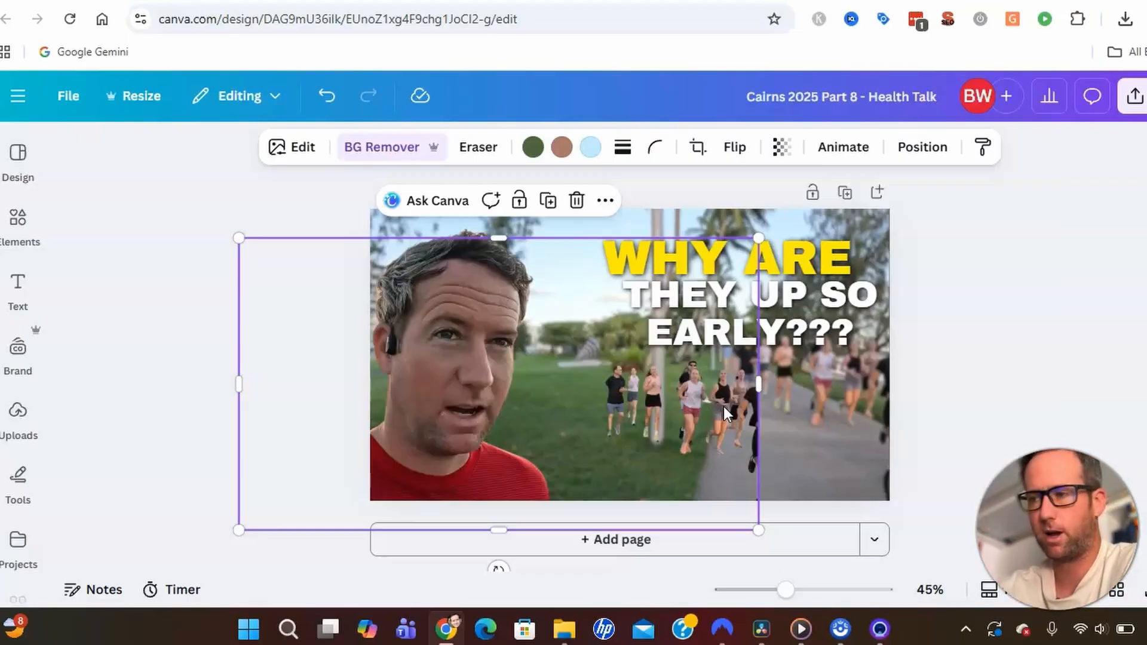
pyautogui.moveTo(723, 407); pyautogui.dragTo(850, 381)
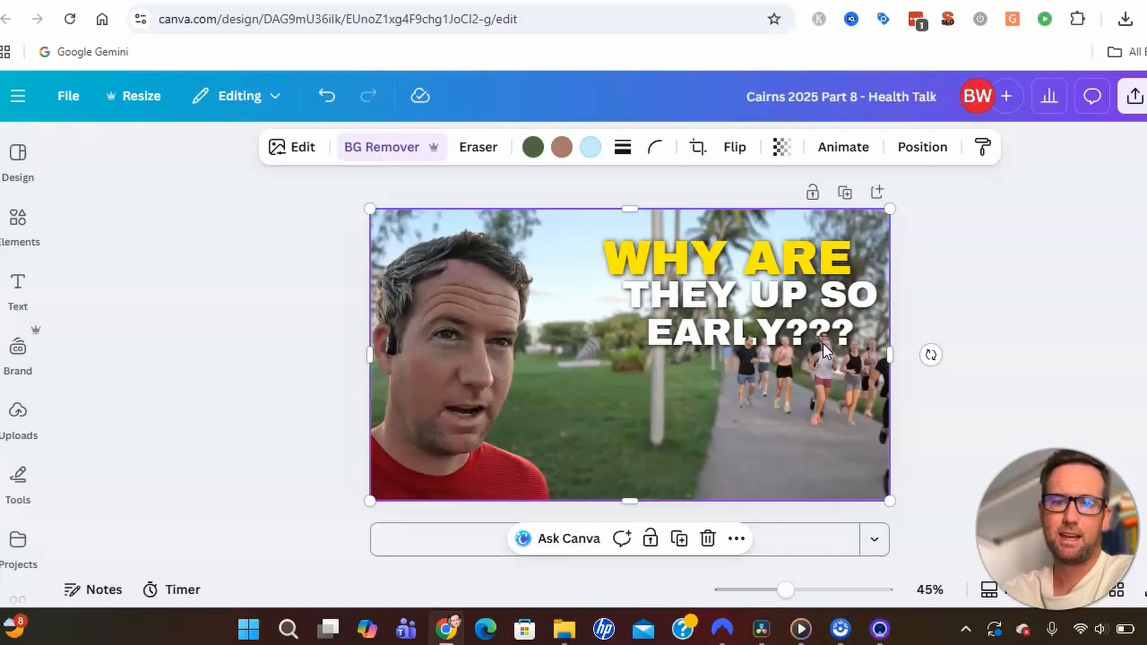
# Nudge the man's portrait right, realign the runners photo with the page, and select the layer behind.
pyautogui.moveTo(478, 397); pyautogui.dragTo(455, 346)
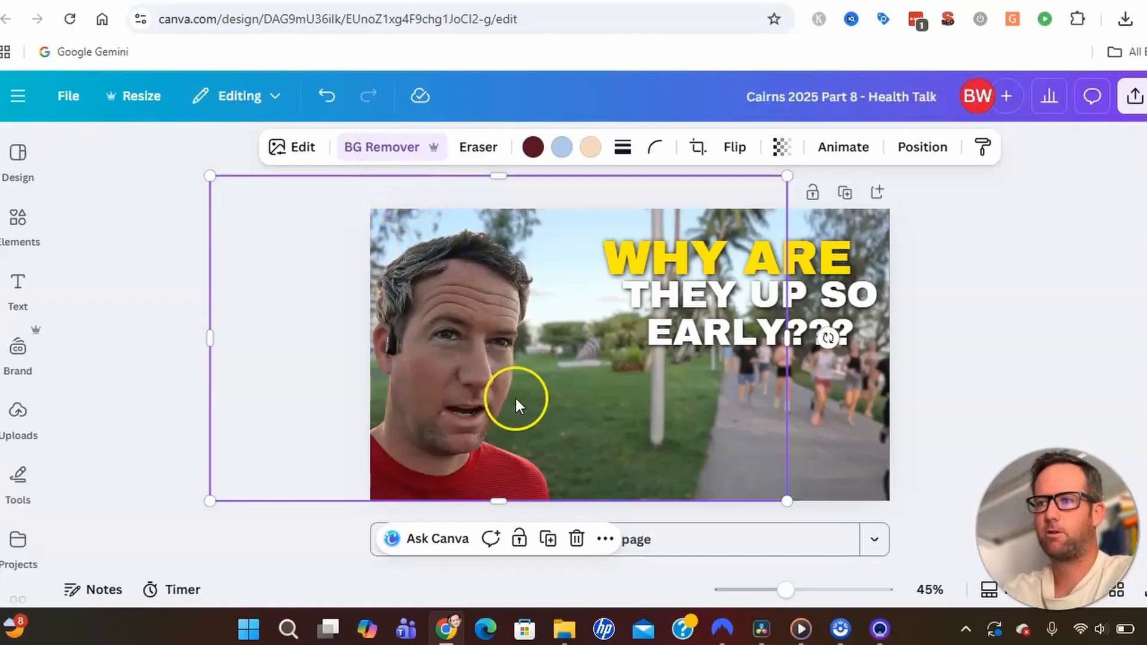
pyautogui.moveTo(461, 368); pyautogui.dragTo(482, 375)
pyautogui.click(838, 463)
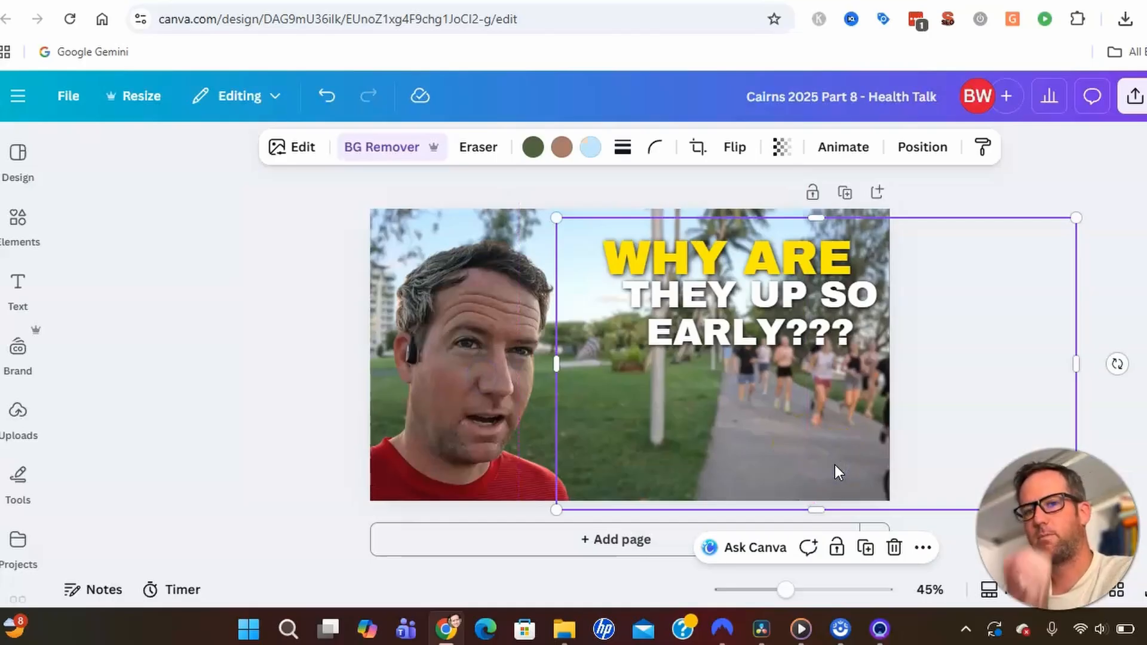
pyautogui.moveTo(835, 466); pyautogui.dragTo(644, 456)
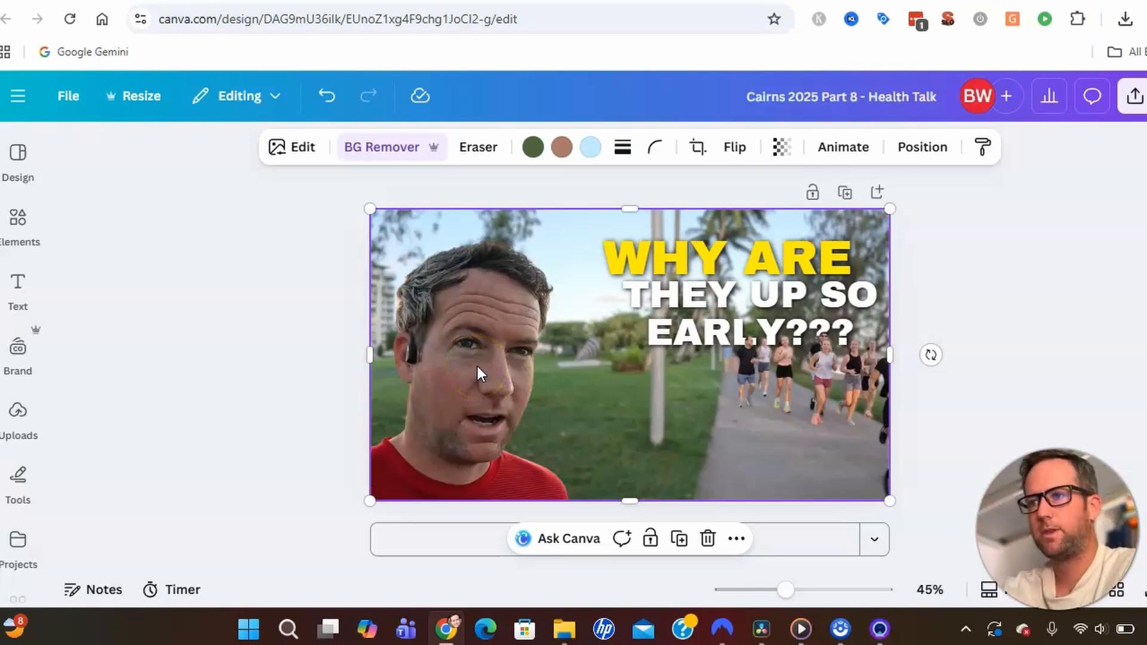
pyautogui.click(587, 379)
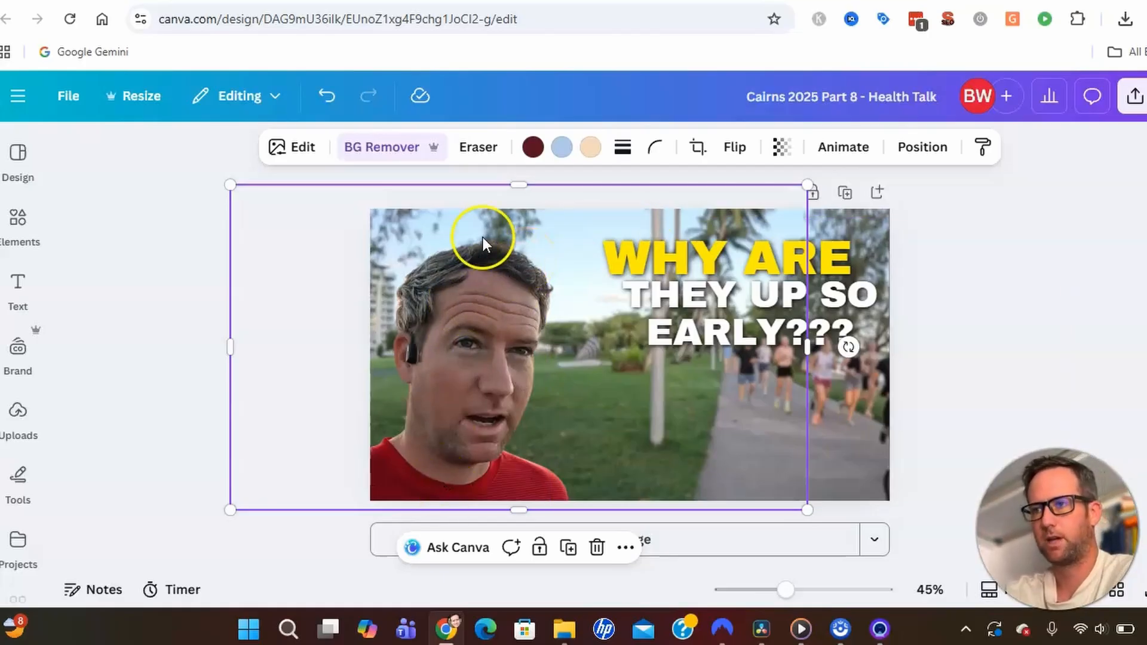
# Raise the selected photo's brightness to about 31 in the Adjust settings.
pyautogui.click(298, 149)
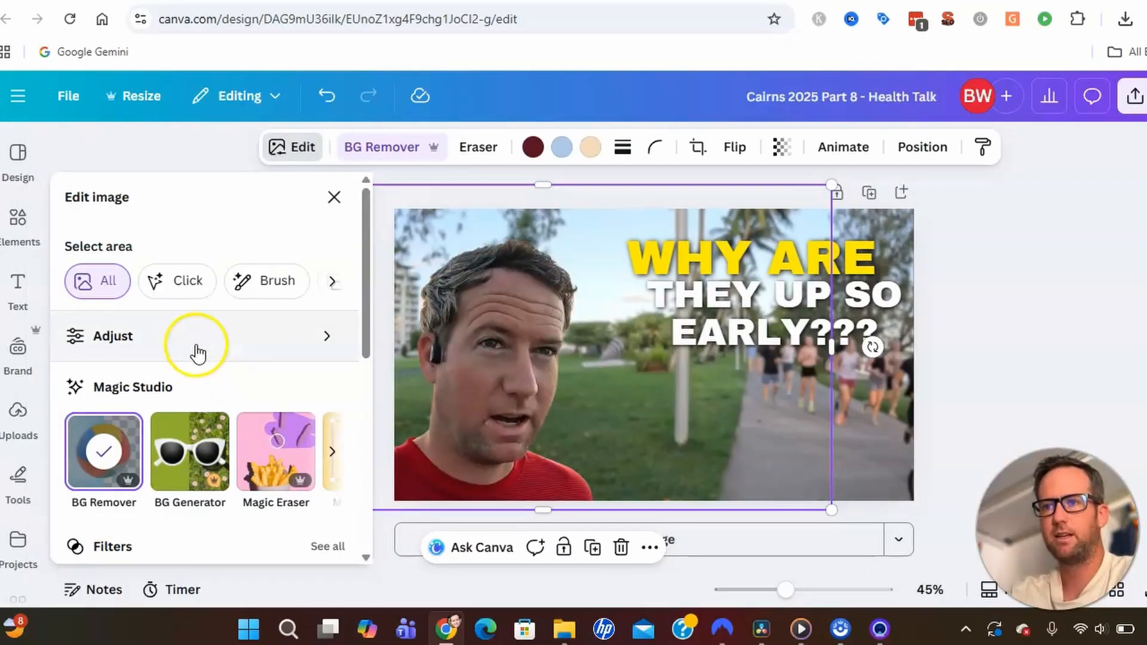
pyautogui.scroll(-5, 285, 389)
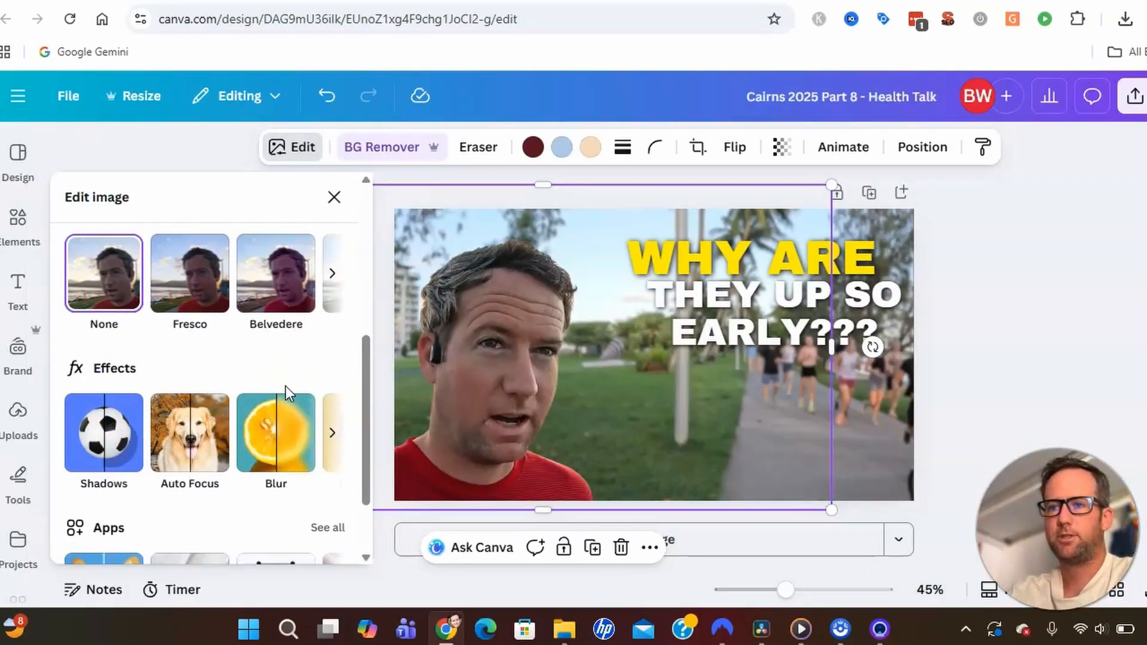
pyautogui.scroll(-2, 285, 386)
pyautogui.scroll(7, 285, 386)
pyautogui.click(185, 353)
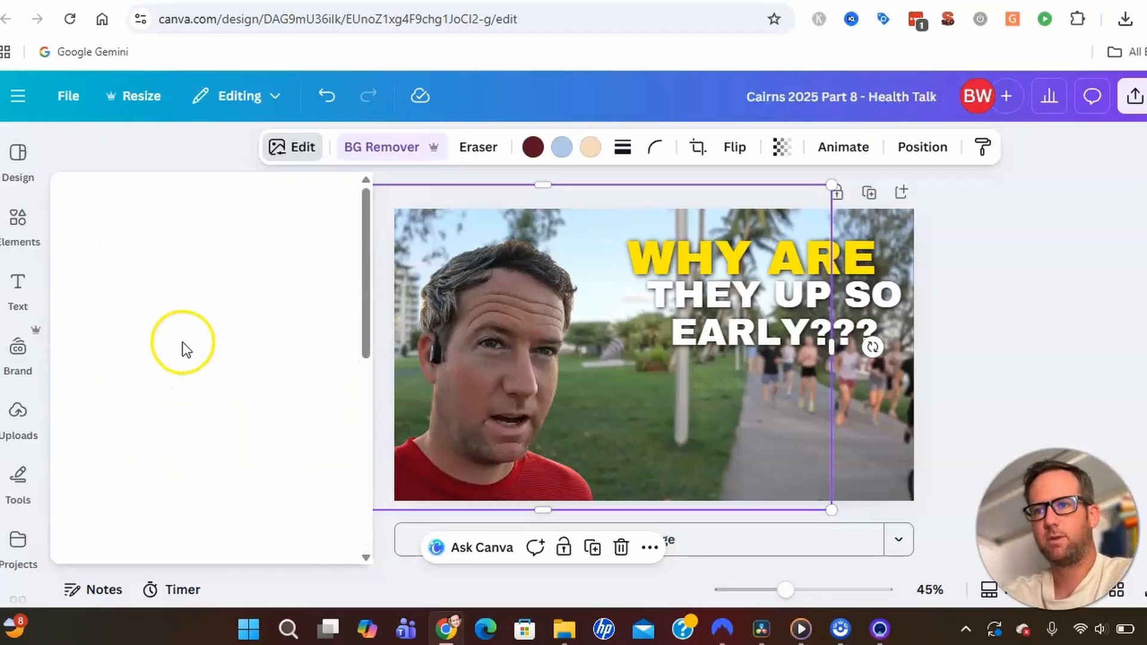
pyautogui.scroll(-5, 197, 388)
pyautogui.scroll(3, 195, 388)
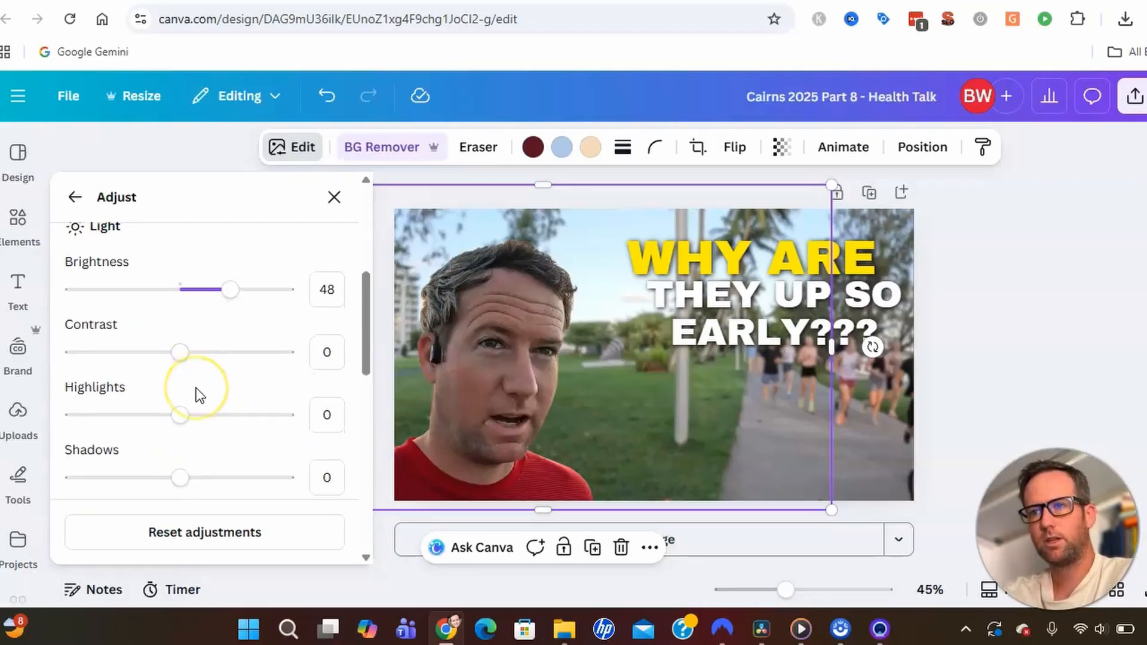
pyautogui.click(228, 372)
pyautogui.moveTo(227, 376); pyautogui.dragTo(175, 378)
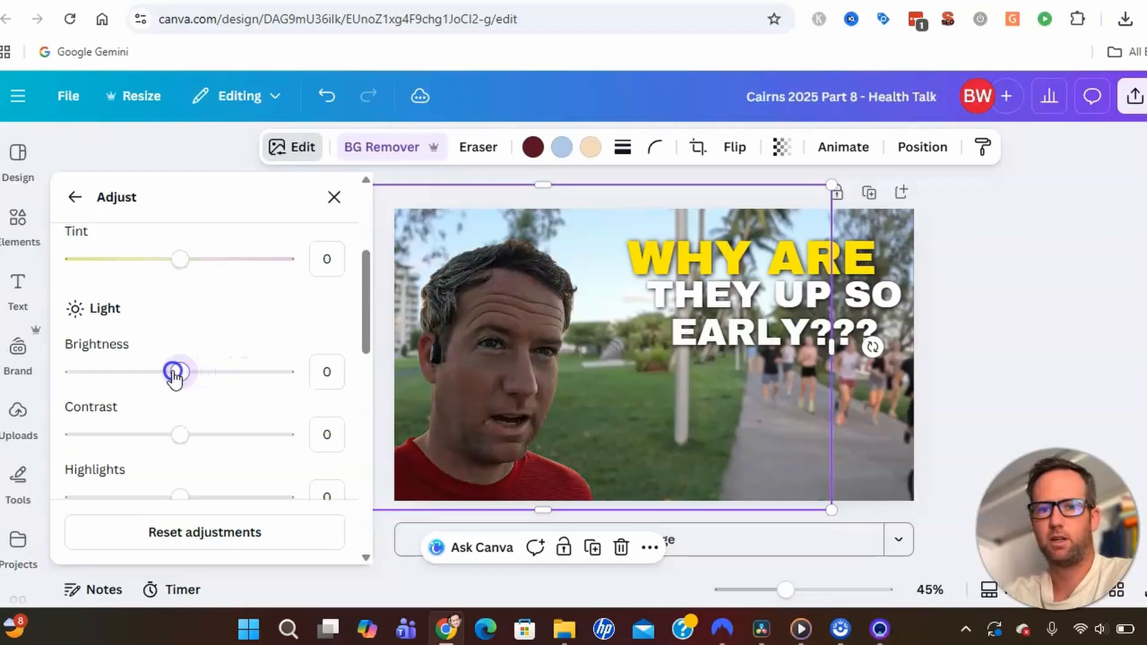
pyautogui.moveTo(174, 376); pyautogui.dragTo(249, 391)
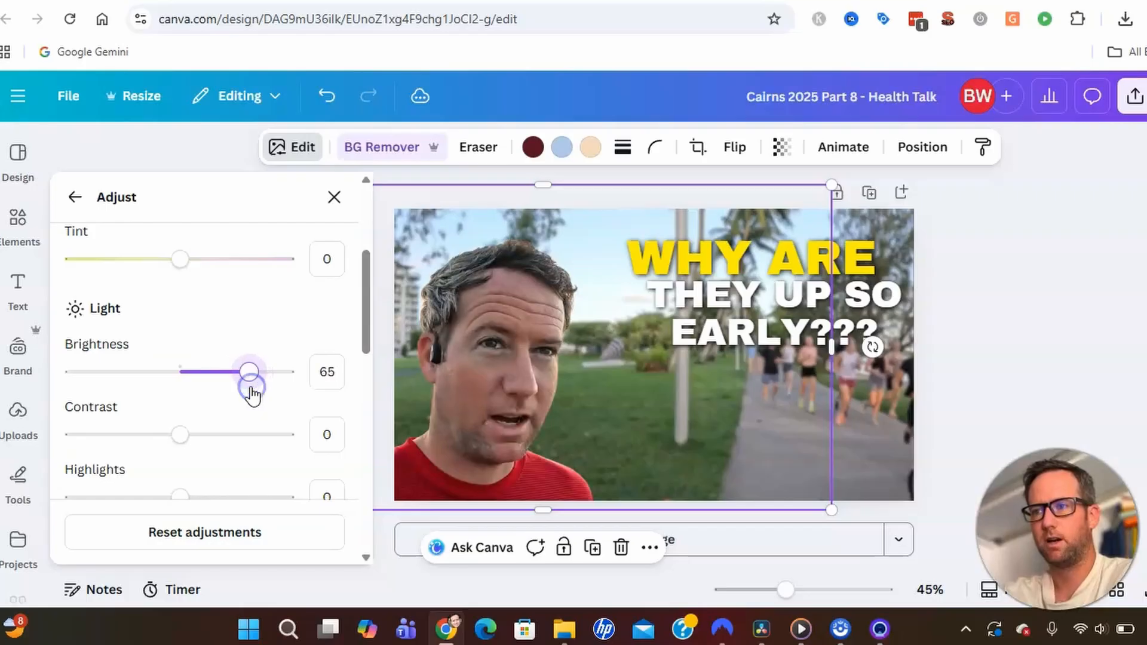
# Warm the photo's colour temperature to 15 and close the adjustments.
pyautogui.scroll(5, 248, 359)
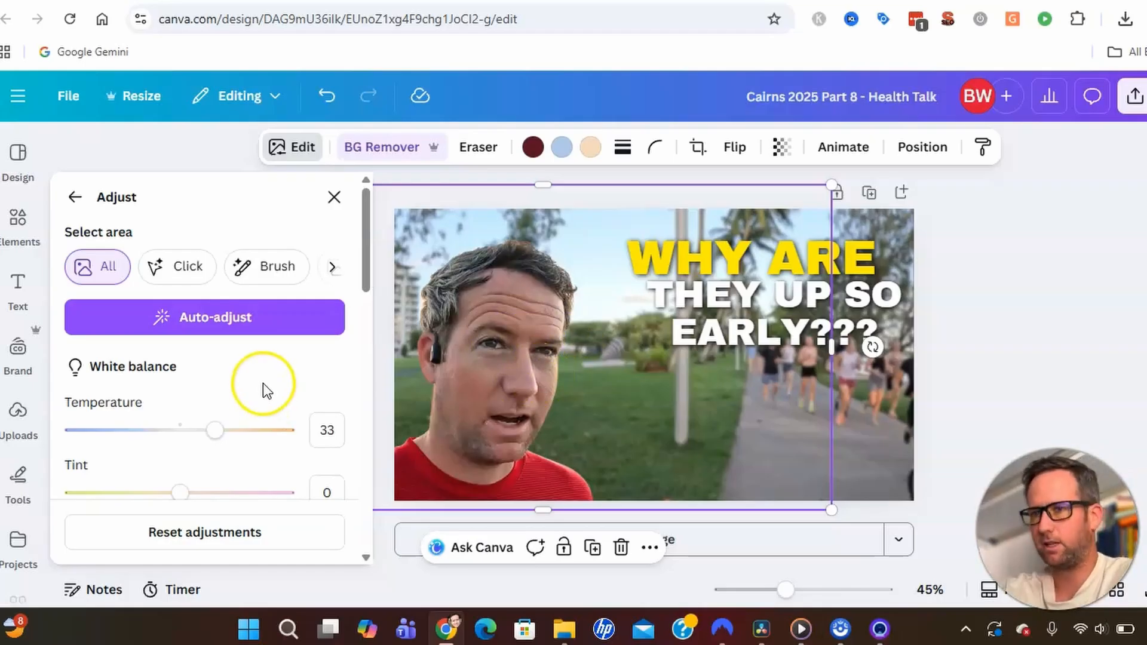
pyautogui.moveTo(216, 439); pyautogui.dragTo(181, 438)
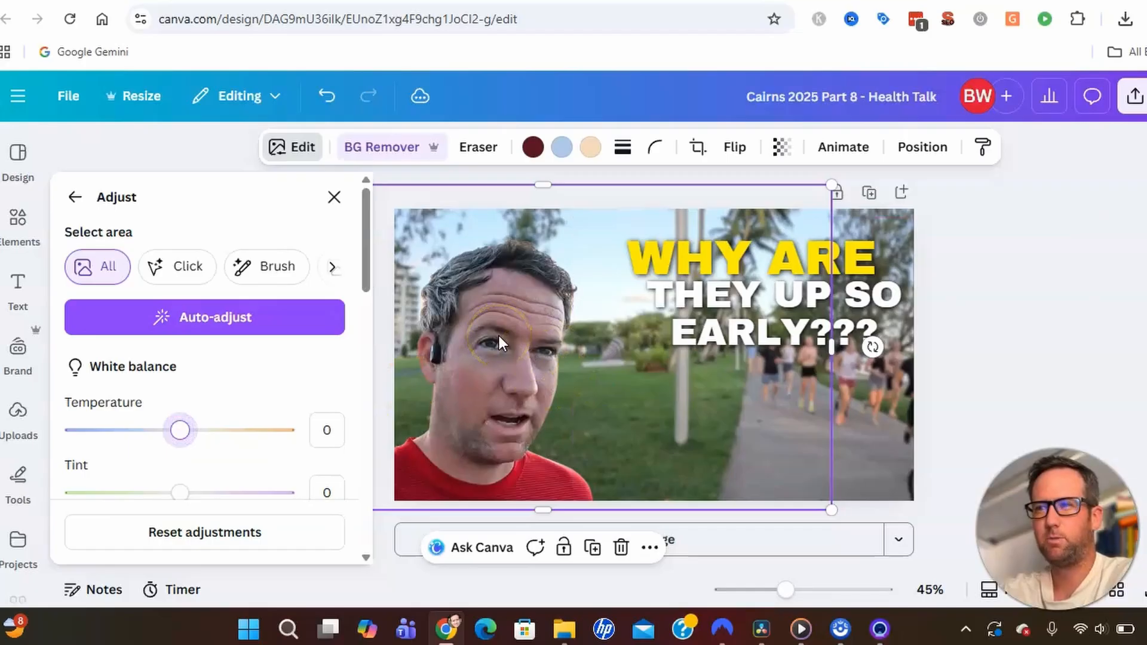
pyautogui.moveTo(184, 438); pyautogui.dragTo(222, 448)
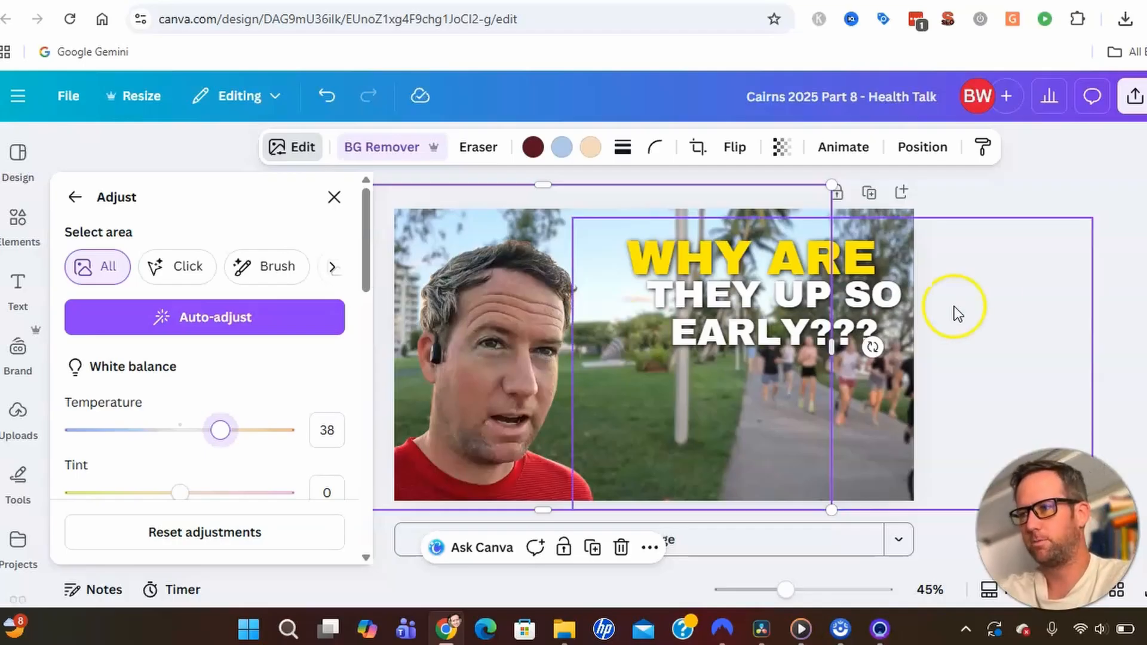
pyautogui.click(968, 199)
# Drag the runners photo left to fill the page, then switch to YouTube Studio.
pyautogui.moveTo(865, 394); pyautogui.dragTo(681, 383)
pyautogui.click(806, 387)
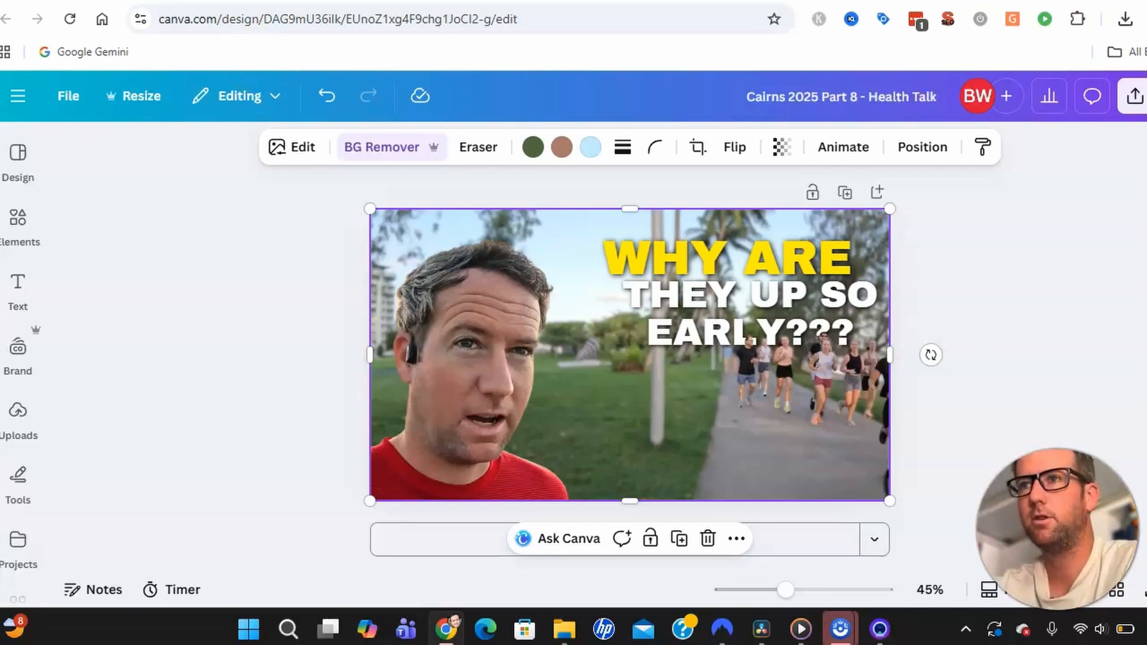
pyautogui.click(419, 1)
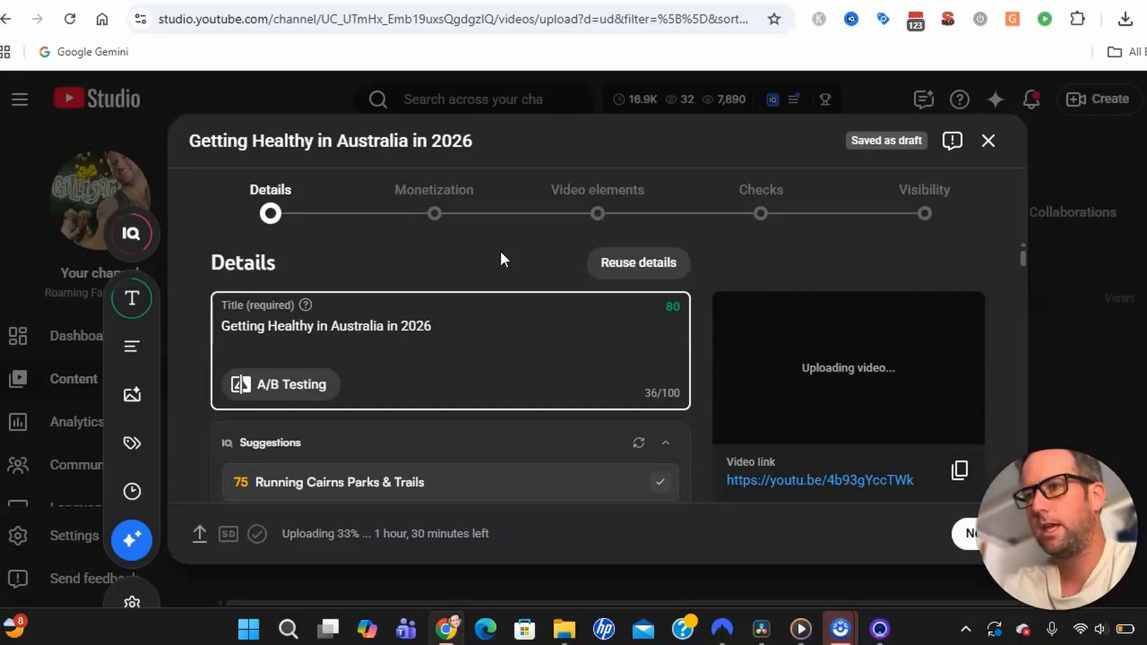
# Open the video's A/B testing in YouTube Studio and choose Thumbnail only.
pyautogui.click(305, 387)
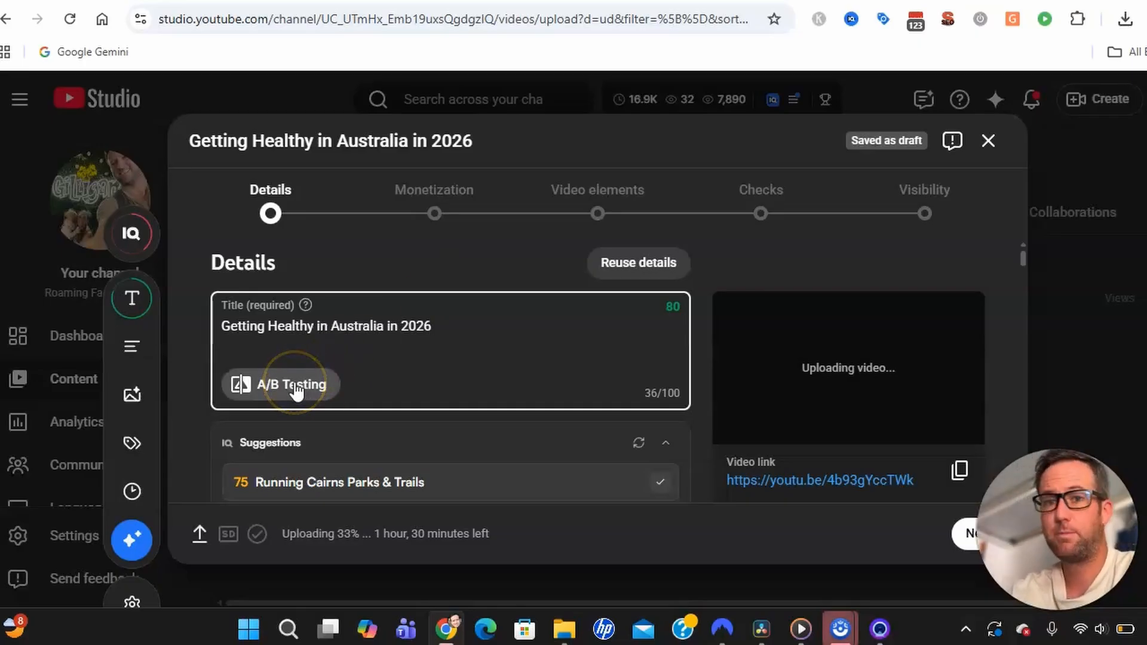
pyautogui.click(295, 385)
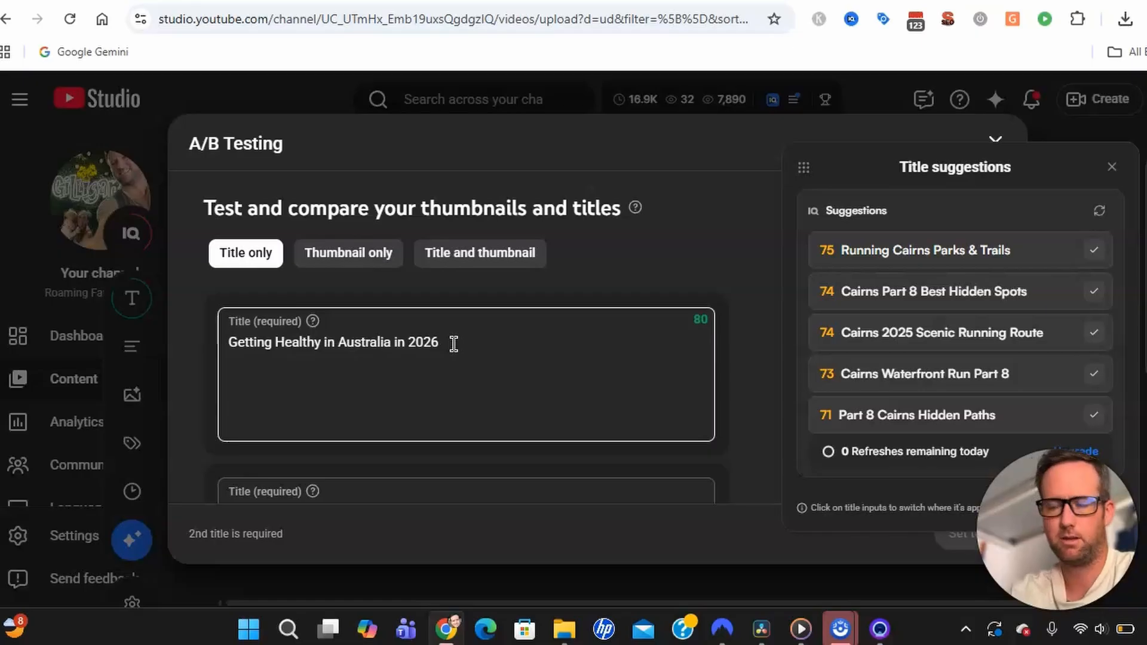
pyautogui.scroll(-5, 454, 344)
pyautogui.scroll(5, 453, 345)
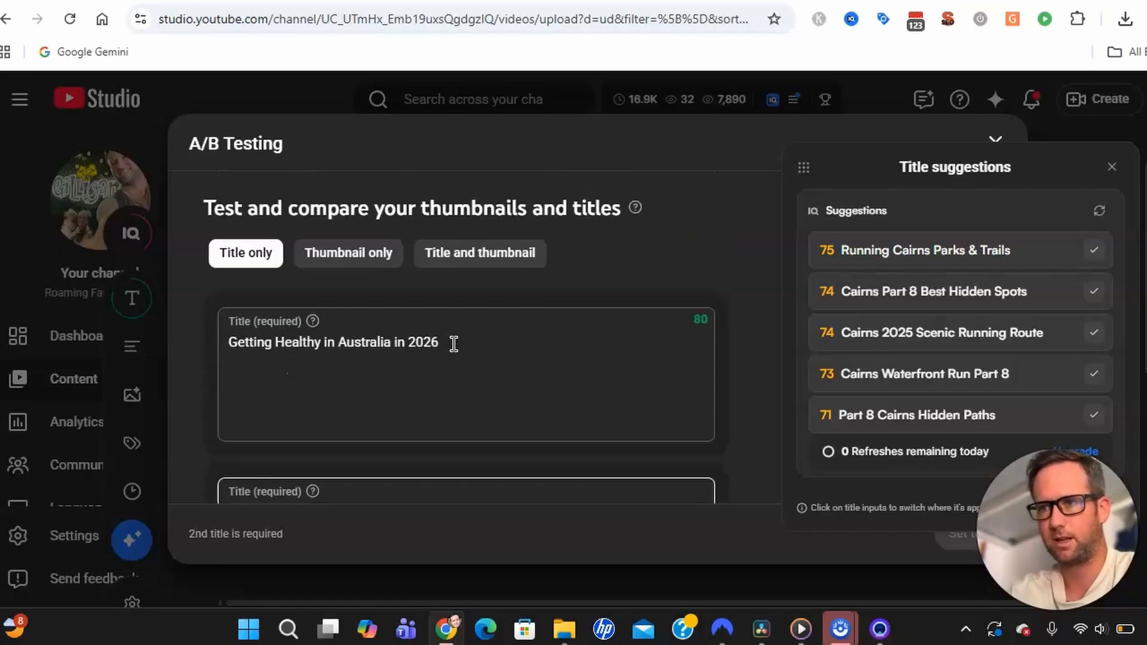
pyautogui.click(345, 258)
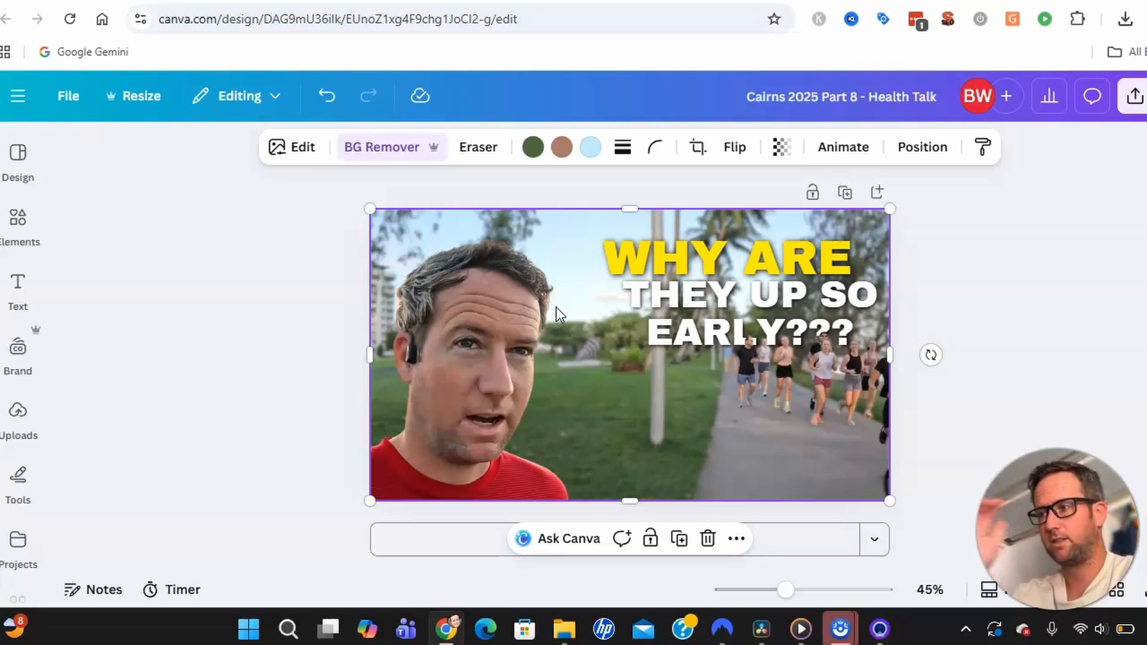
# Shift the selected photo right, then open the Shadows effect options for the man's photo.
pyautogui.moveTo(524, 302); pyautogui.dragTo(674, 322)
pyautogui.click(425, 371)
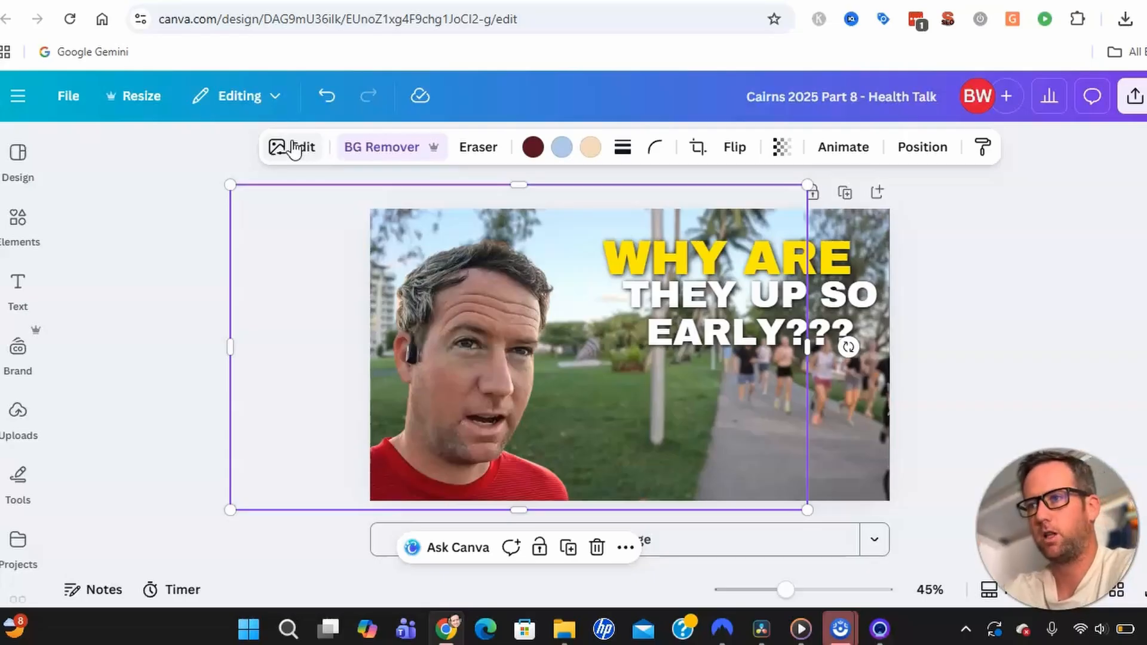
pyautogui.click(293, 148)
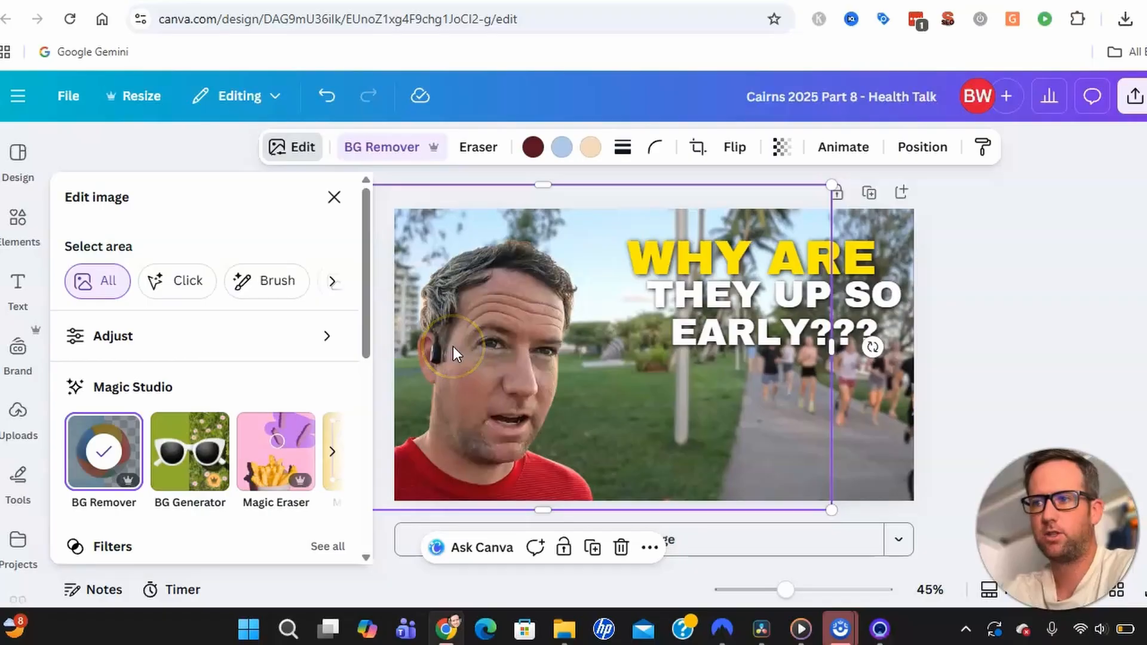
pyautogui.scroll(-5, 279, 382)
pyautogui.scroll(3, 277, 384)
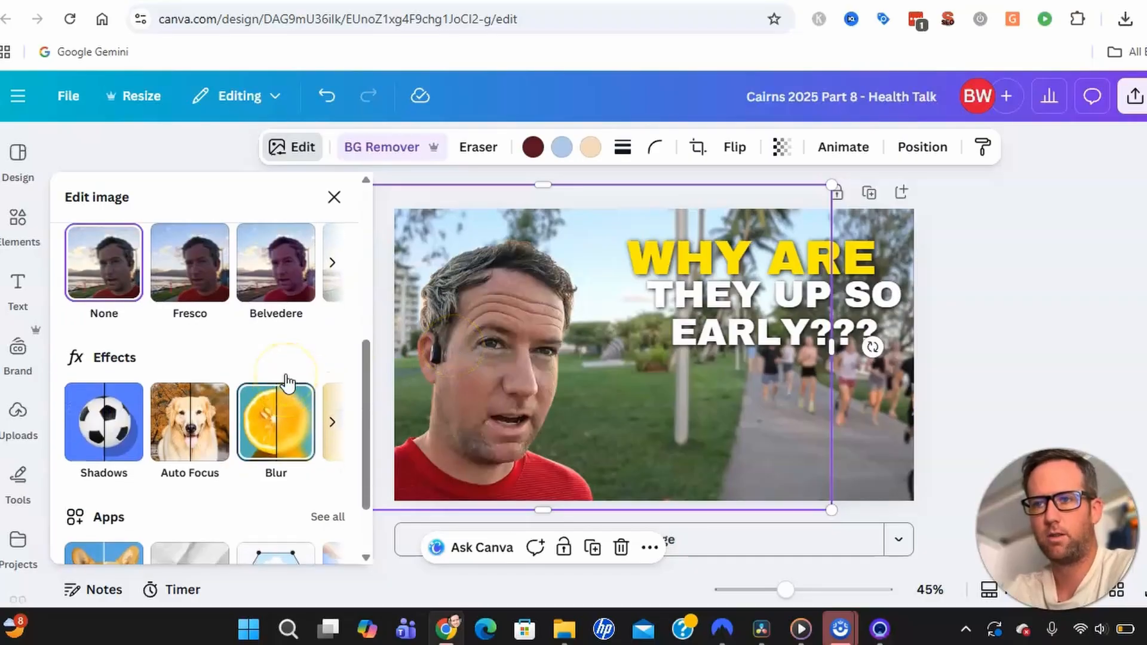
pyautogui.scroll(2, 287, 384)
pyautogui.scroll(-4, 286, 384)
pyautogui.click(275, 375)
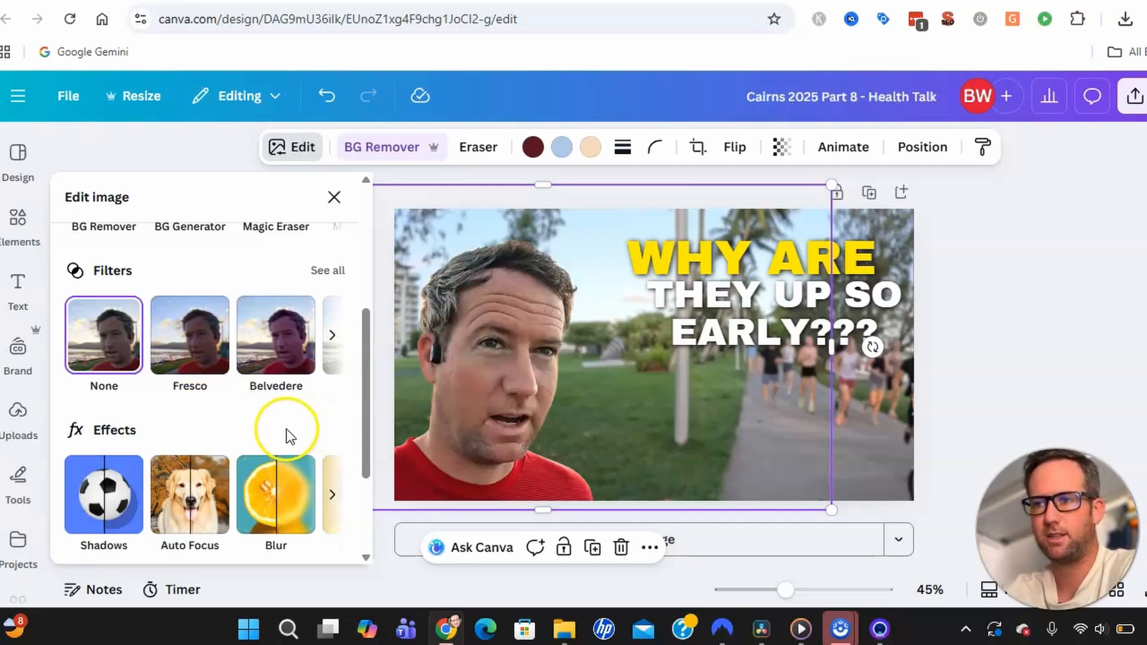
pyautogui.scroll(-3, 255, 415)
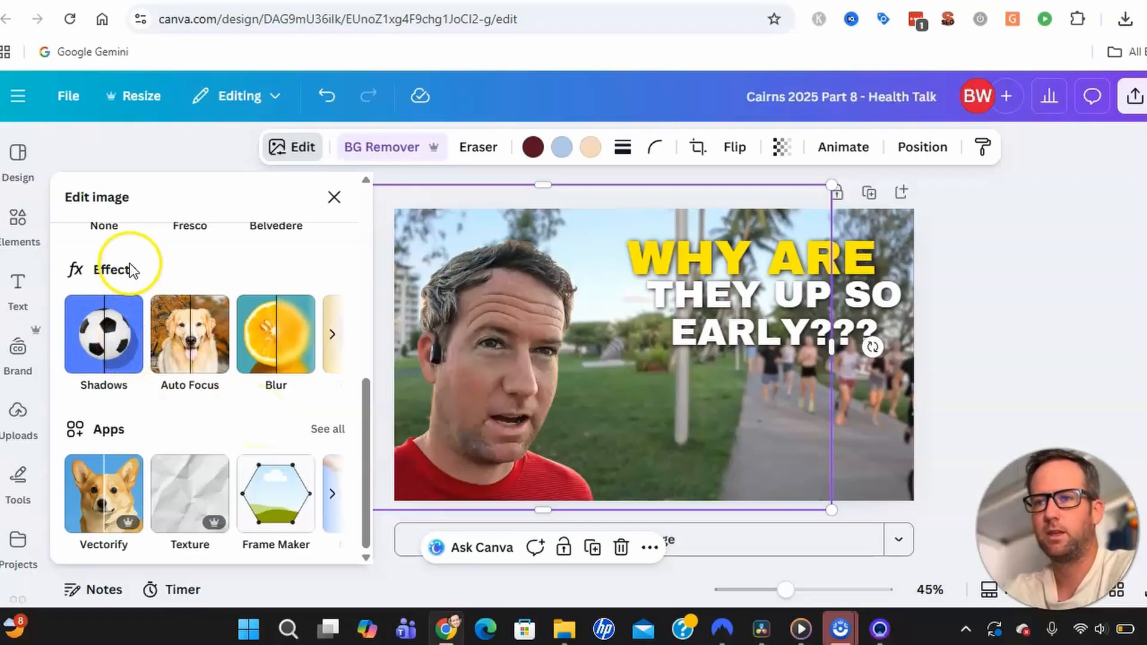
pyautogui.click(116, 346)
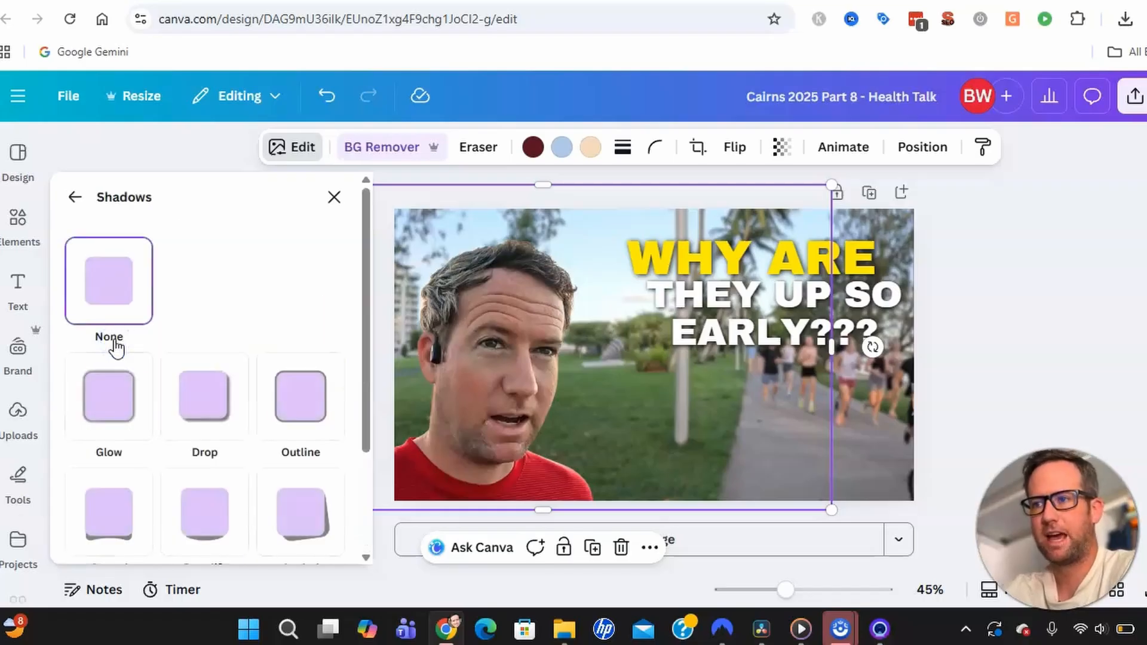
# Apply a white #FFFFFF glow to the man's cutout: size 13, blur 30, intensity 50.
pyautogui.click(120, 393)
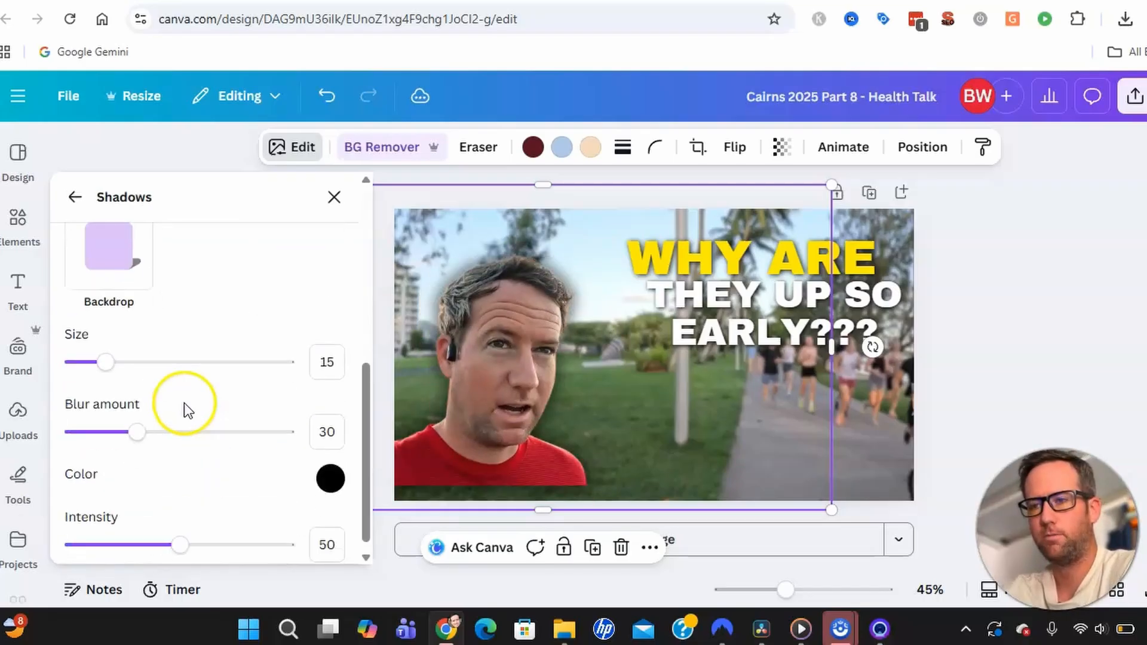
pyautogui.moveTo(105, 350); pyautogui.dragTo(112, 382)
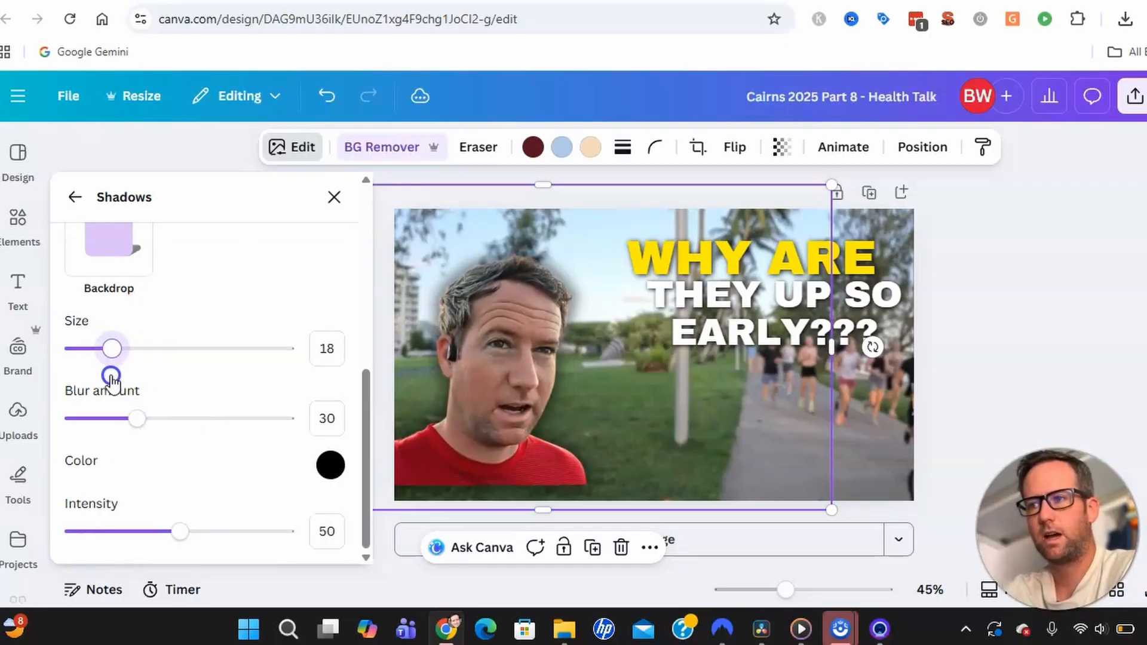
pyautogui.moveTo(111, 377); pyautogui.dragTo(90, 390)
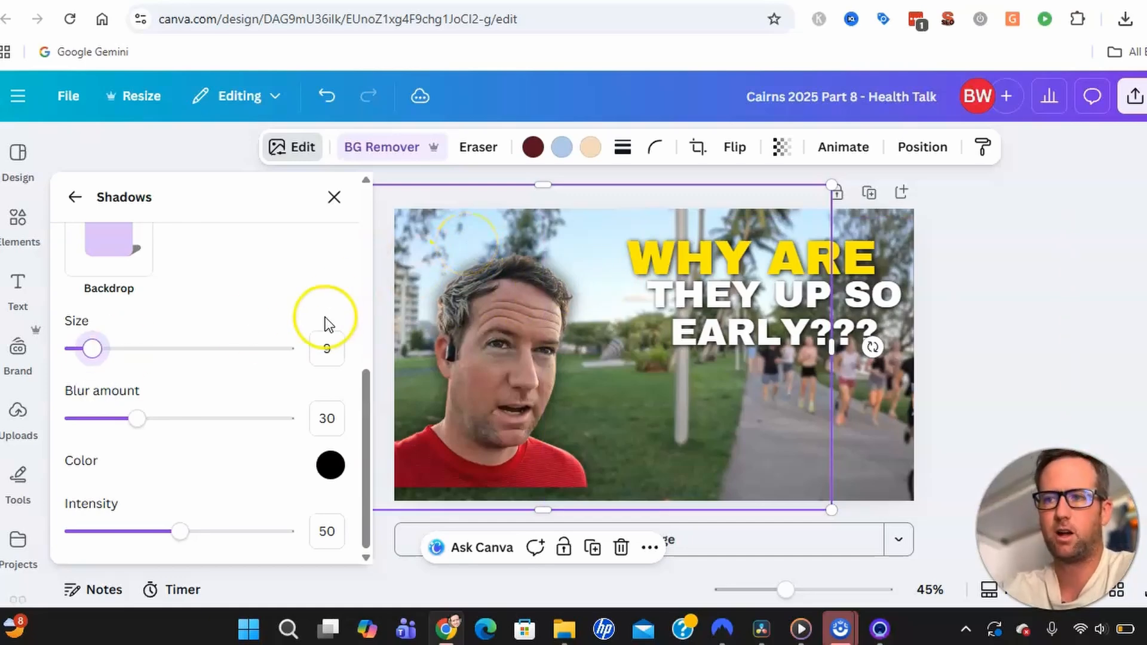
pyautogui.moveTo(92, 348); pyautogui.dragTo(99, 347)
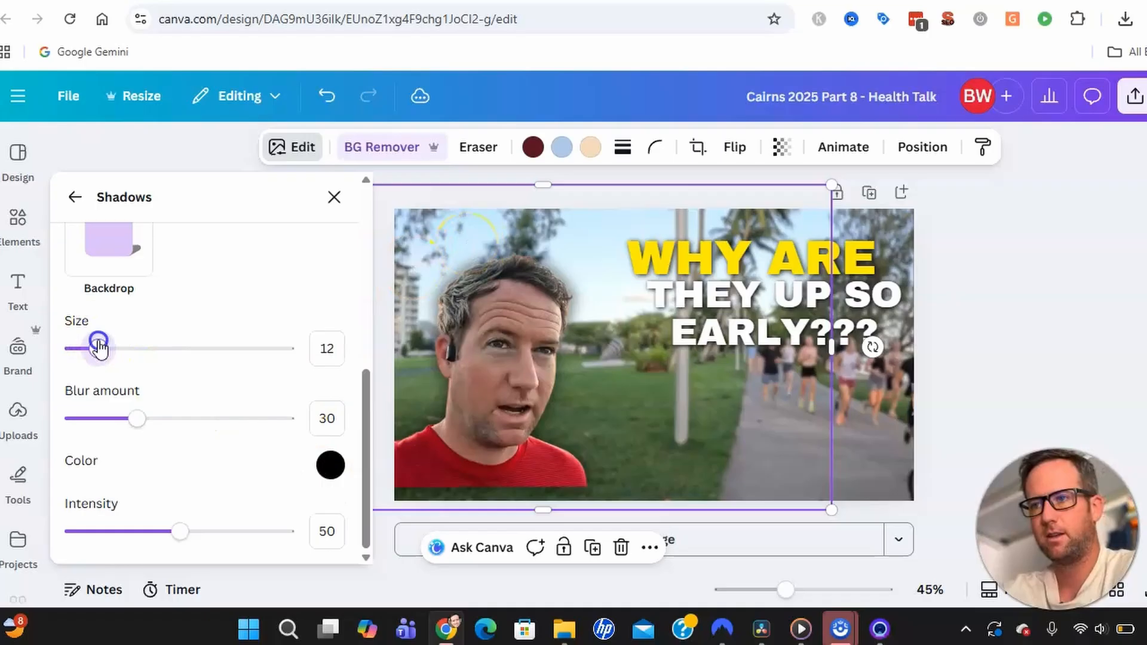
pyautogui.click(330, 465)
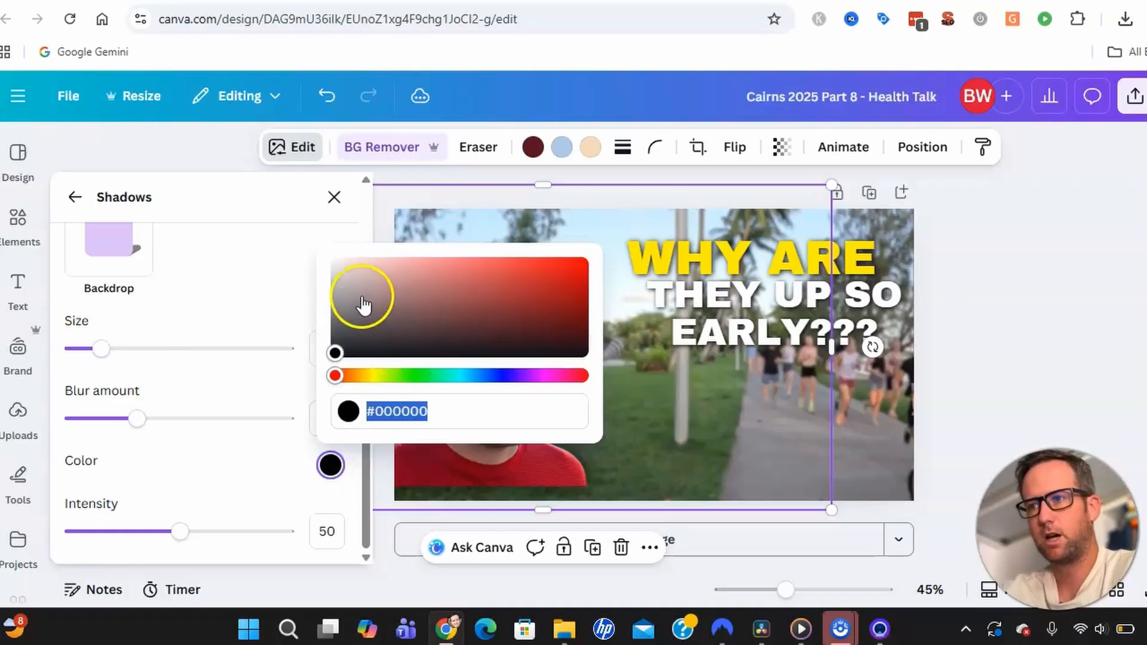
pyautogui.moveTo(353, 290); pyautogui.dragTo(310, 249)
pyautogui.click(493, 410)
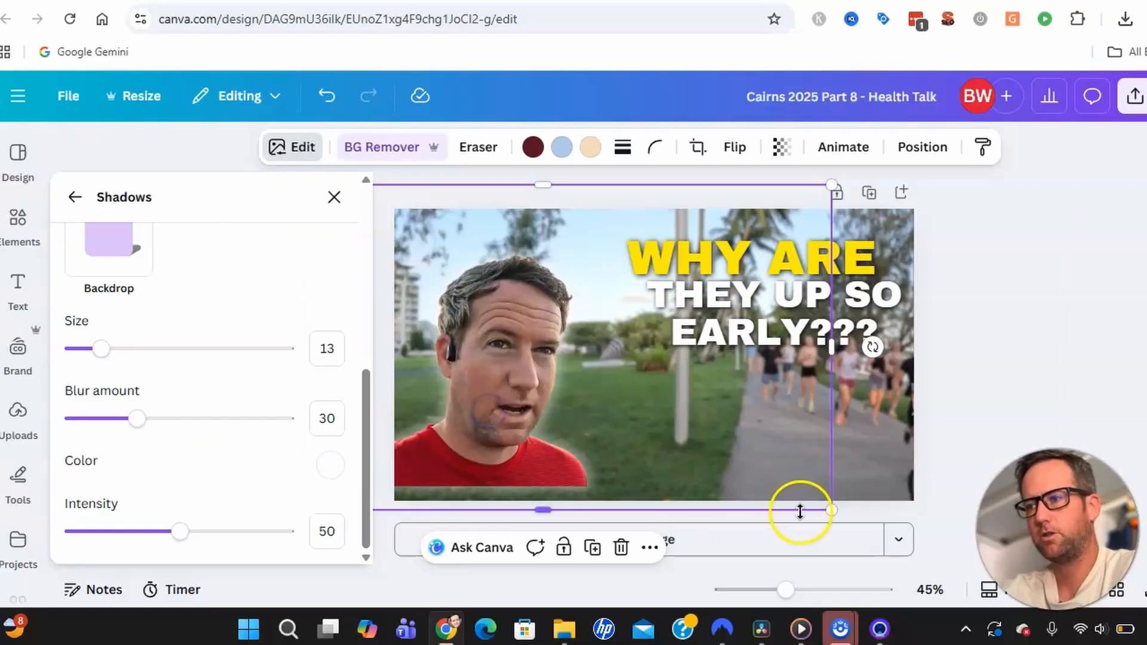
# Enlarge the man's cutout, move it up-left, and snap the photo behind it to the page.
pyautogui.moveTo(847, 524); pyautogui.dragTo(883, 541)
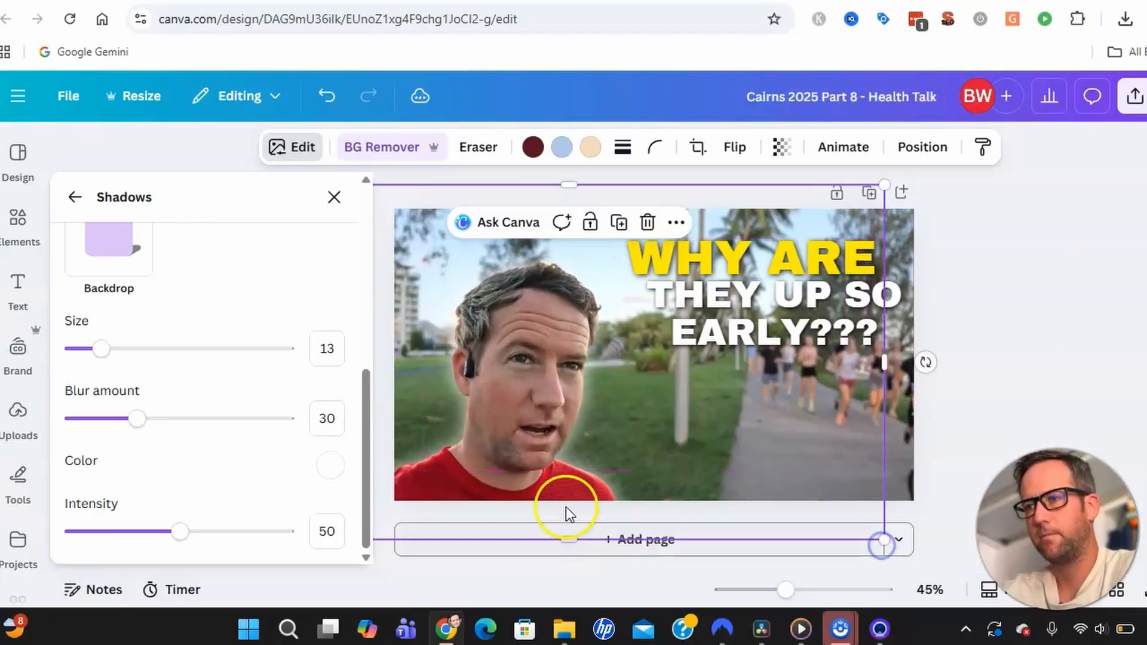
pyautogui.moveTo(544, 503); pyautogui.dragTo(472, 474)
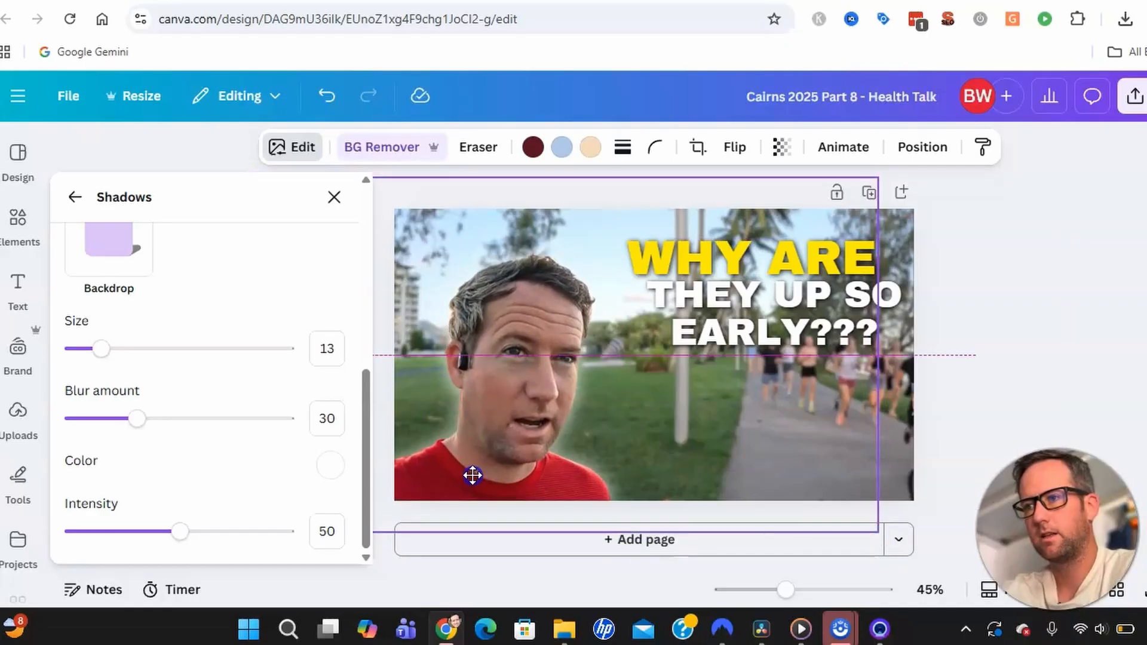
pyautogui.moveTo(878, 176); pyautogui.dragTo(916, 150)
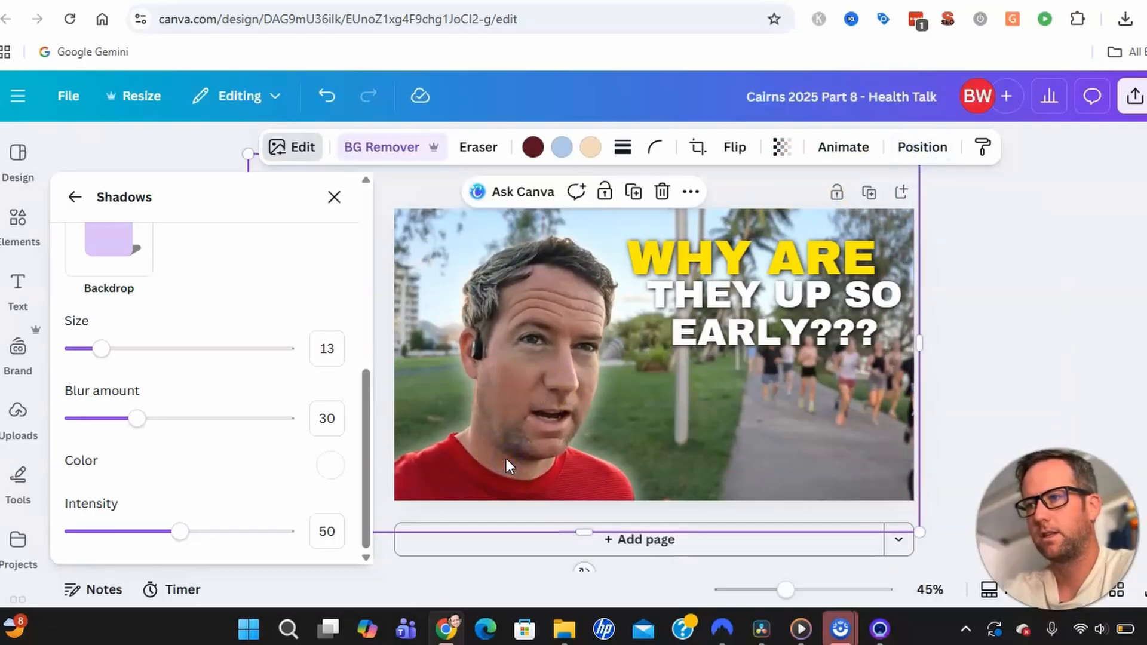
pyautogui.click(923, 456)
pyautogui.moveTo(924, 461); pyautogui.dragTo(776, 448)
pyautogui.click(334, 197)
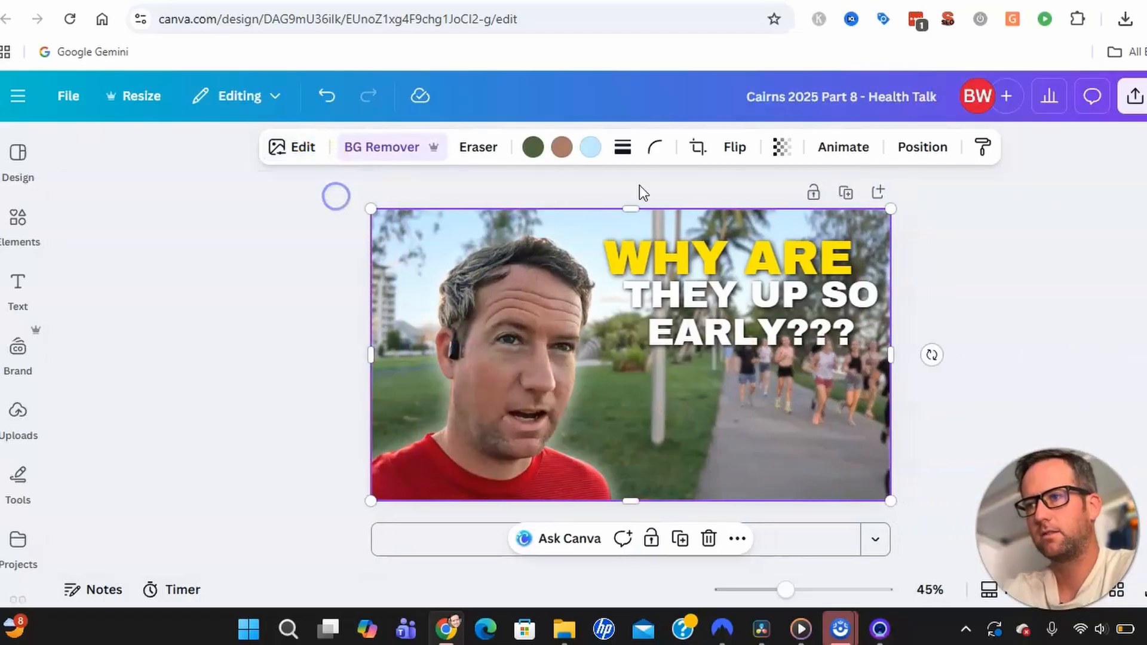
pyautogui.click(969, 261)
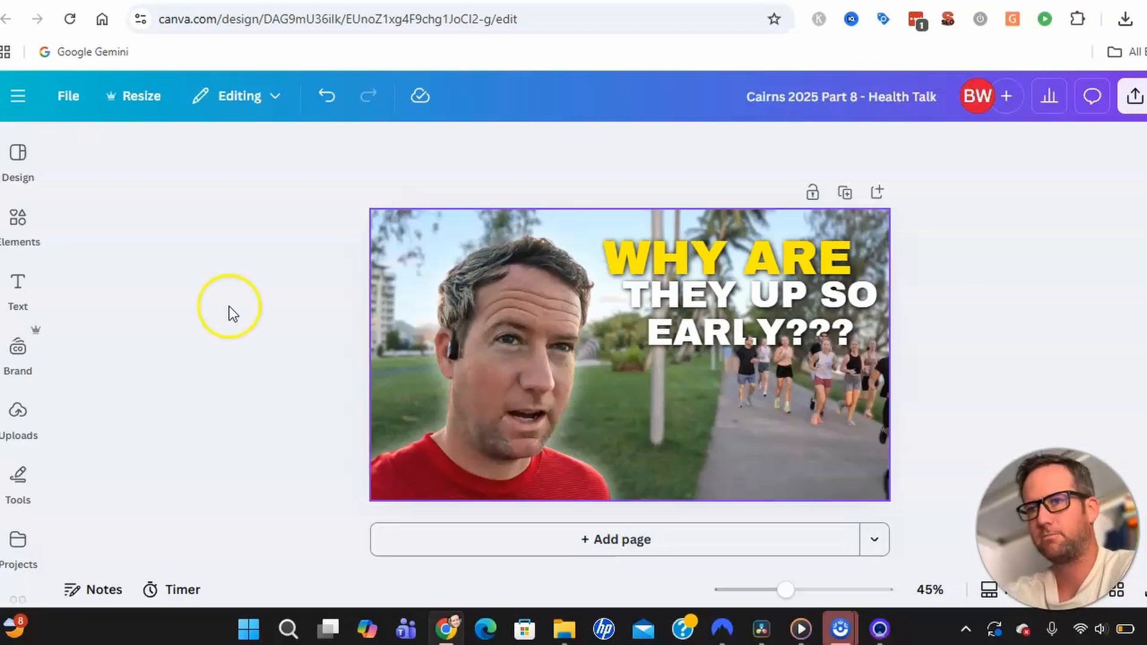
# Search the Elements library for 'australia'.
pyautogui.click(27, 222)
pyautogui.click(193, 161)
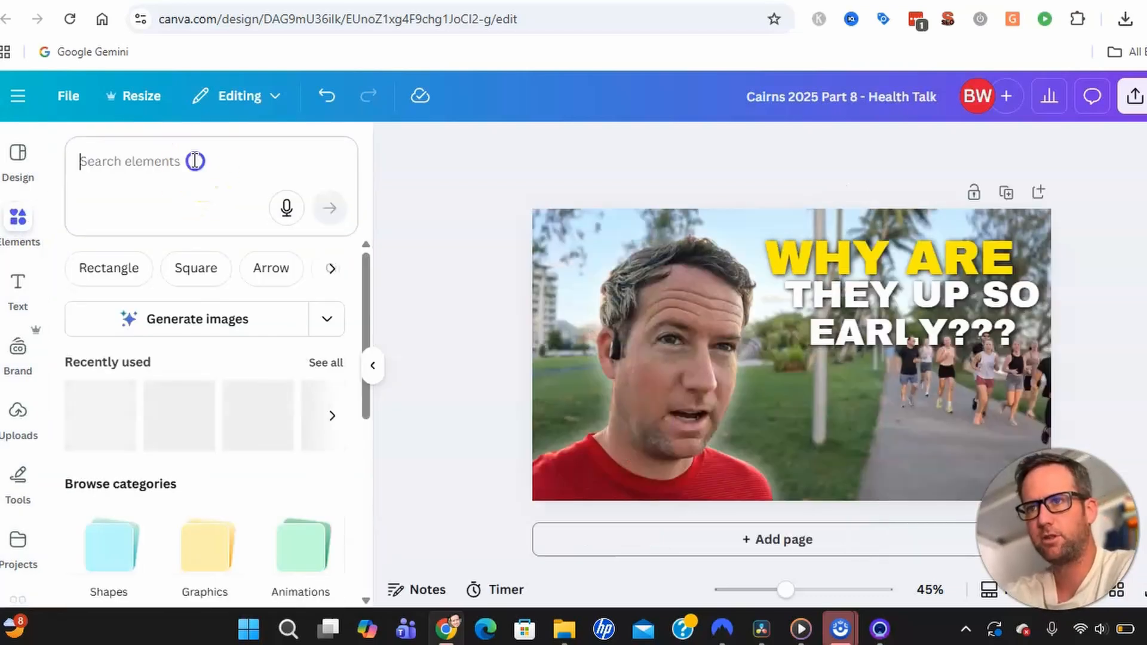
pyautogui.write('australia')
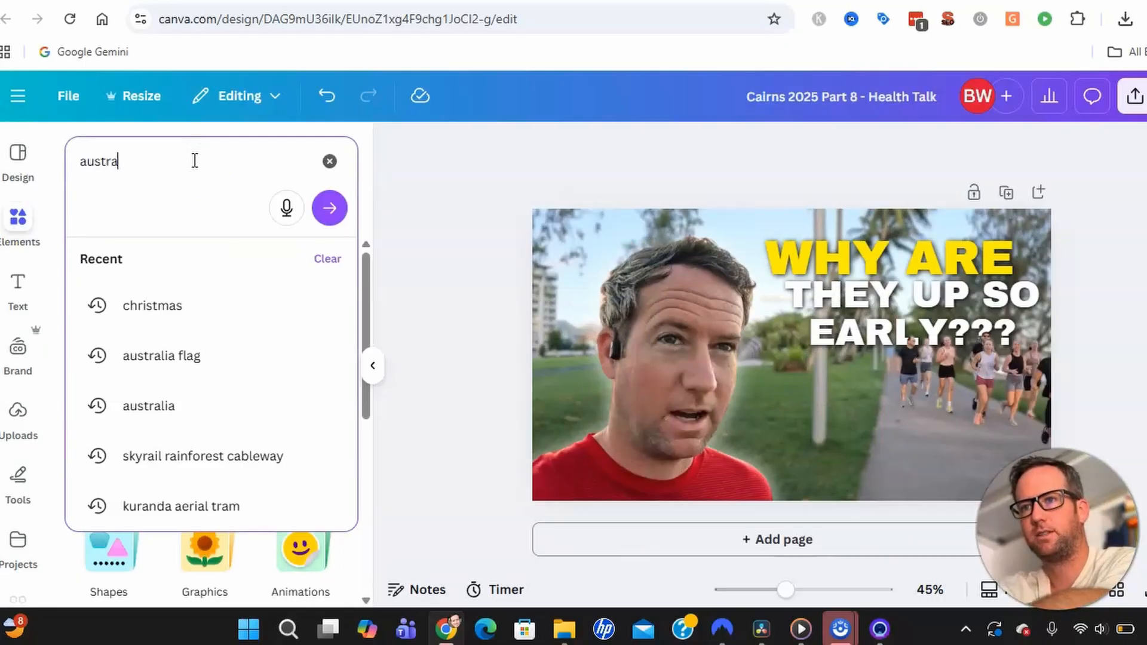
pyautogui.press('Return')
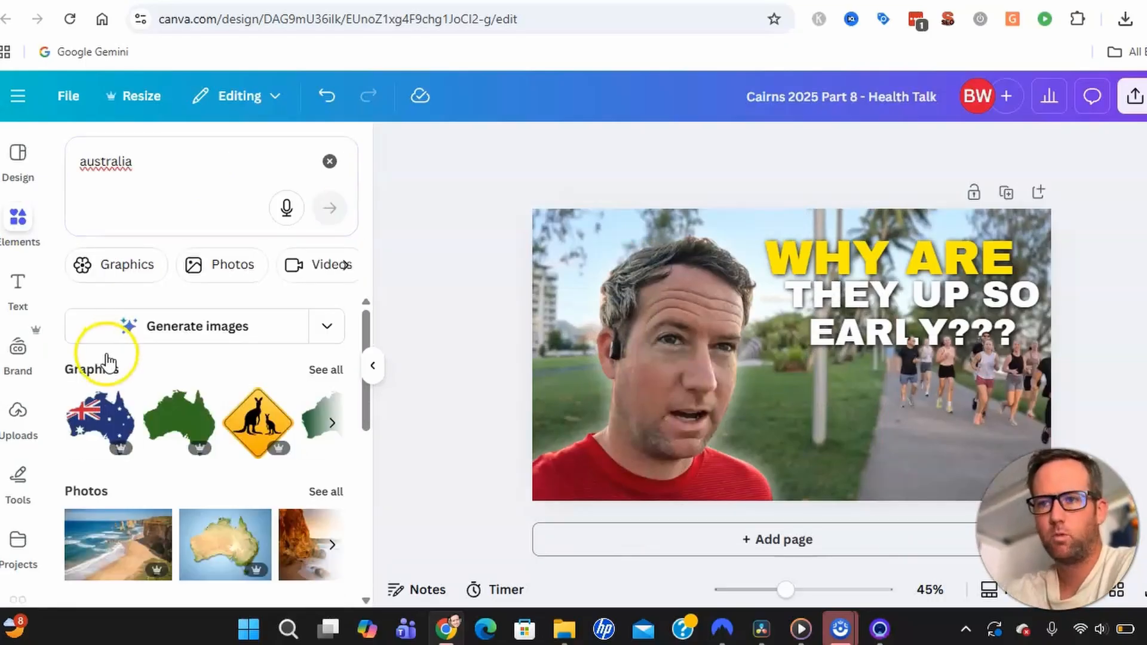
# Show all Graphics results for australia, browsing the flags, maps and kangaroo signs.
pyautogui.scroll(-3, 229, 435)
pyautogui.scroll(-2, 228, 430)
pyautogui.scroll(5, 231, 436)
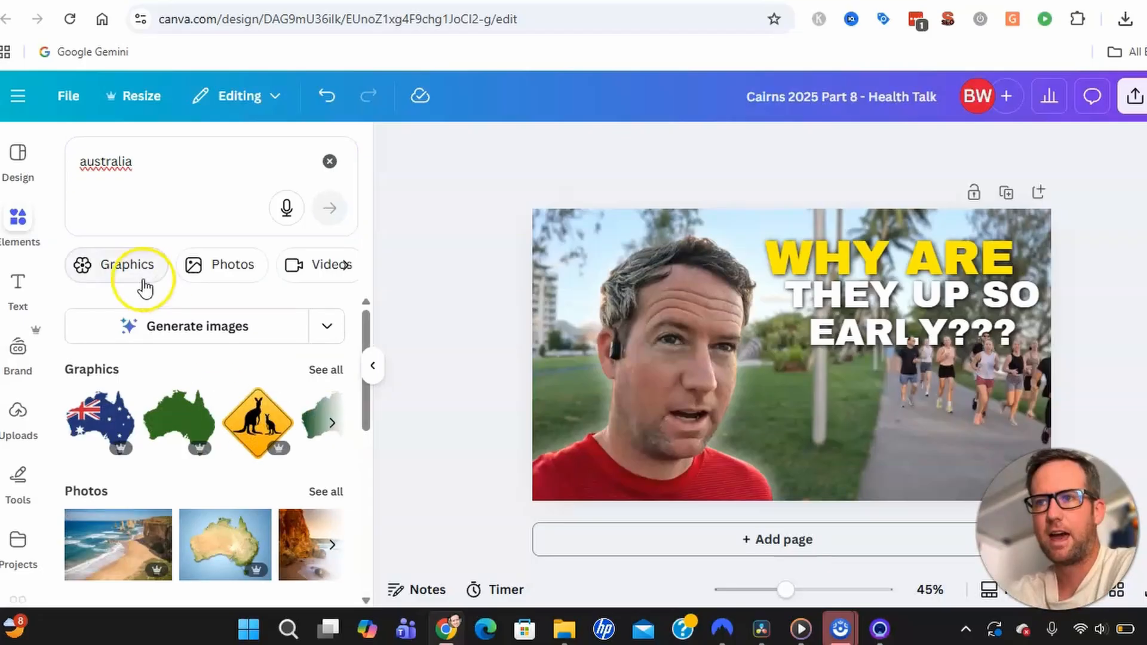
pyautogui.click(323, 369)
pyautogui.scroll(-5, 225, 404)
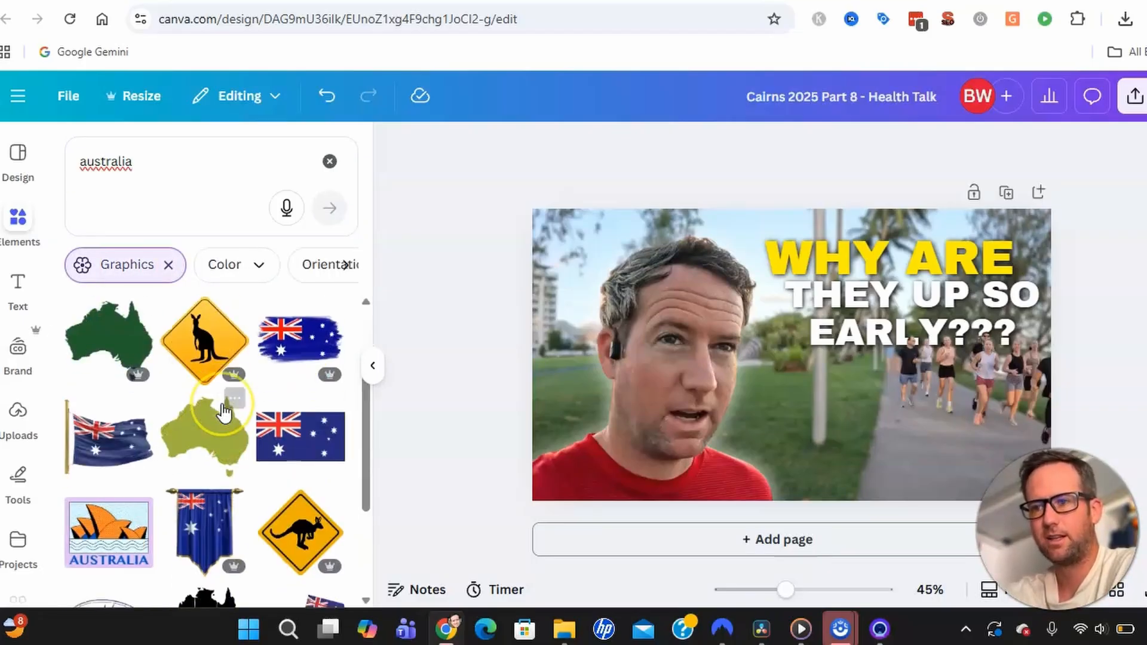
pyautogui.scroll(-2, 221, 404)
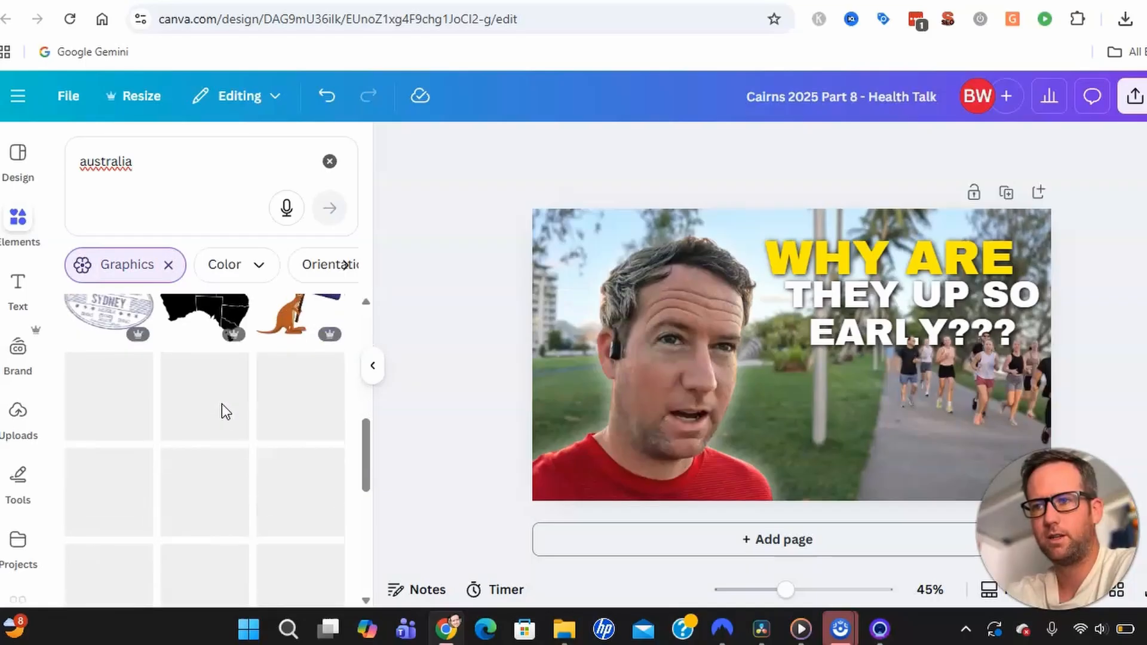
pyautogui.click(163, 181)
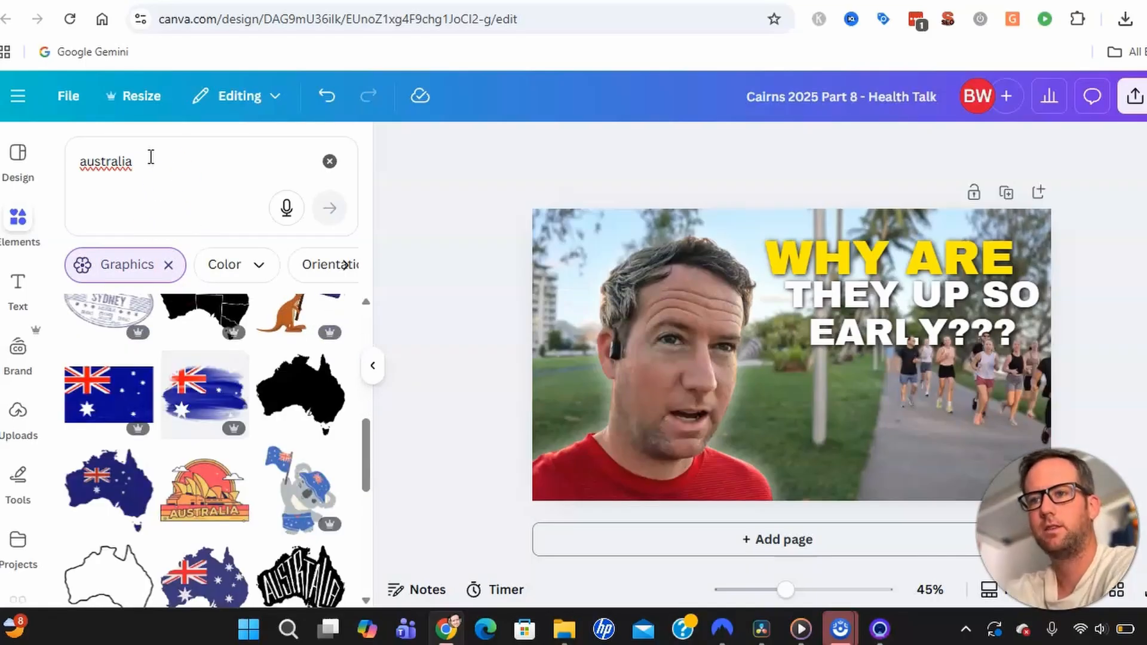
# Place the Australian flag graphic on the thumbnail and enlarge it.
pyautogui.moveTo(105, 412); pyautogui.dragTo(900, 459)
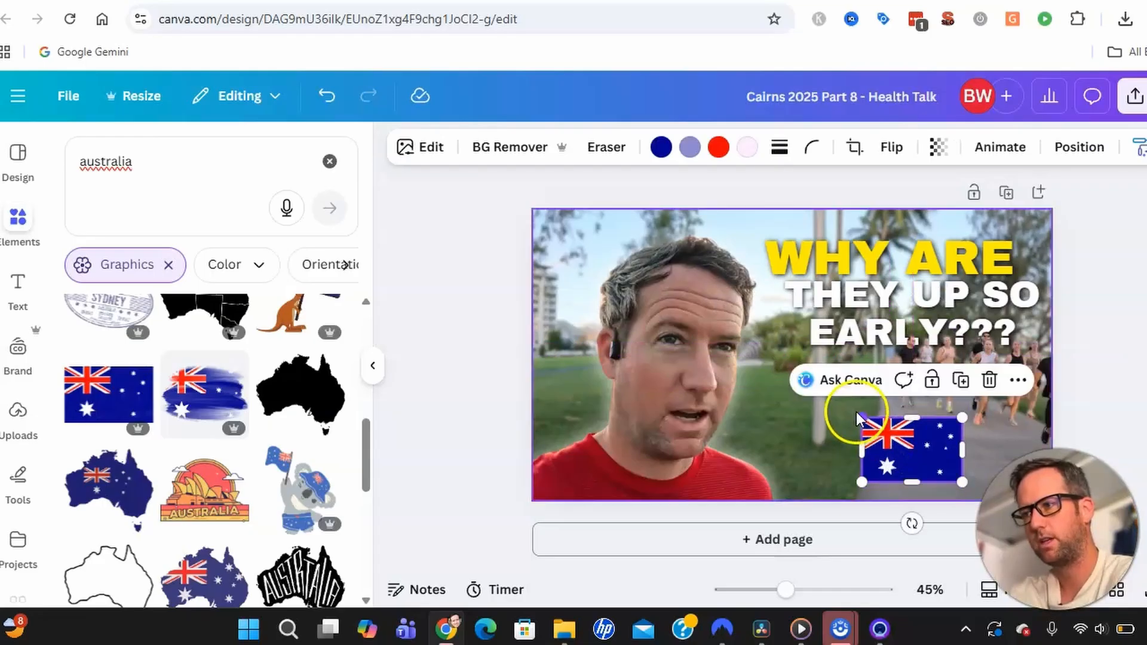
pyautogui.moveTo(862, 418); pyautogui.dragTo(806, 439)
pyautogui.click(812, 420)
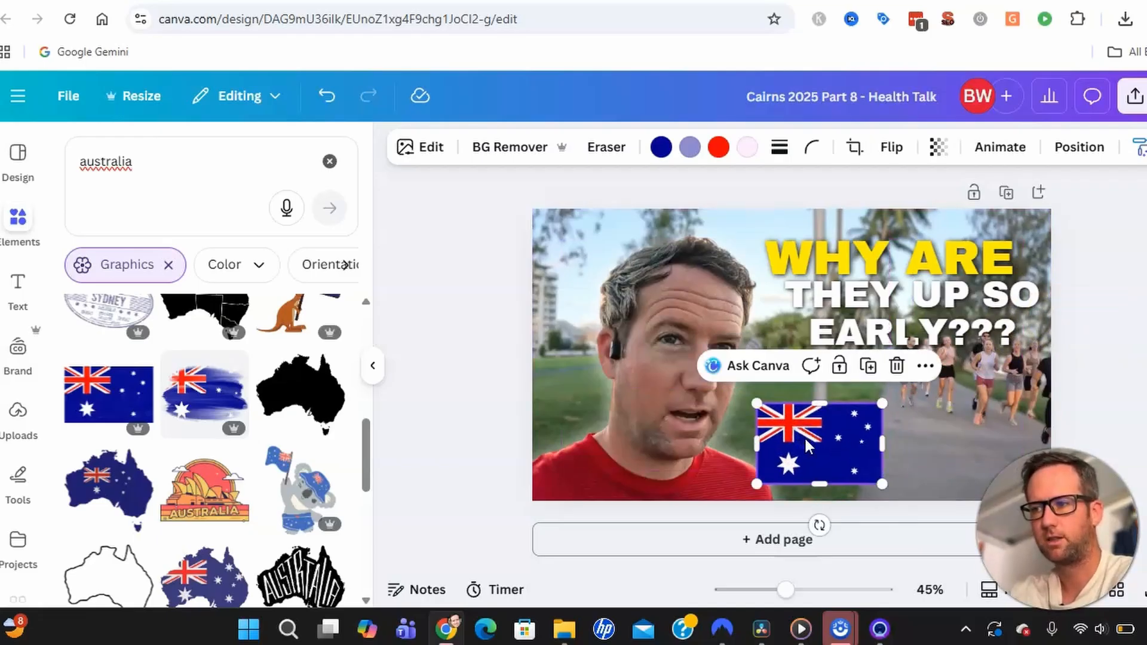
# Send the flag backward two layers, then deselect it.
pyautogui.rightClick(804, 439)
pyautogui.moveTo(884, 371)
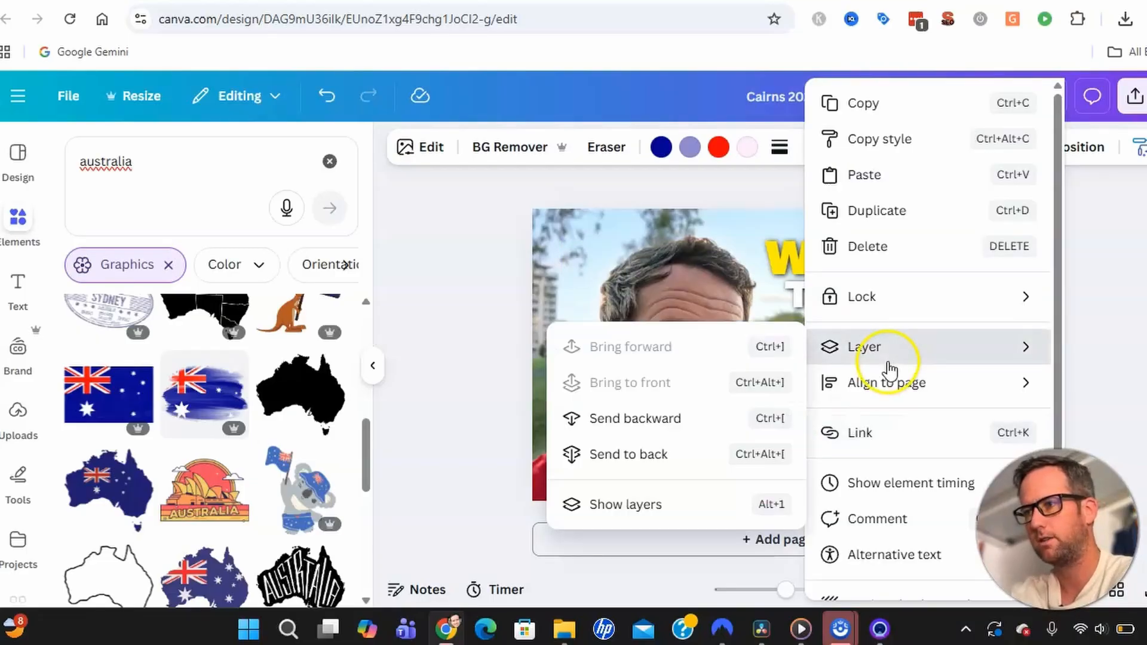
pyautogui.click(713, 420)
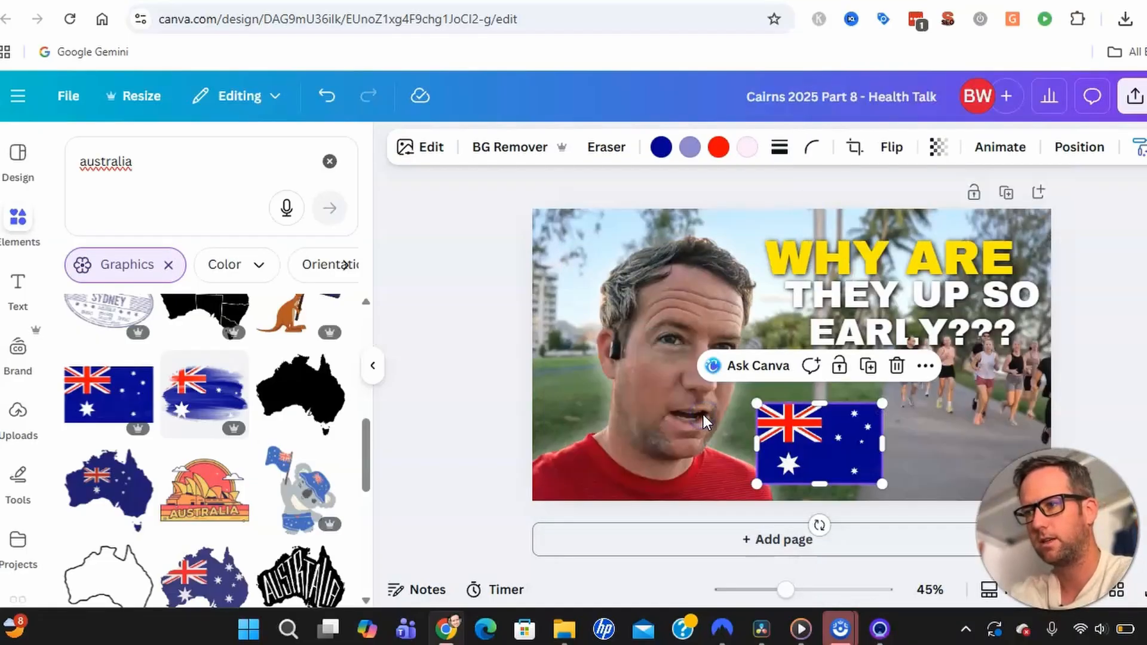
pyautogui.rightClick(825, 443)
pyautogui.moveTo(883, 343)
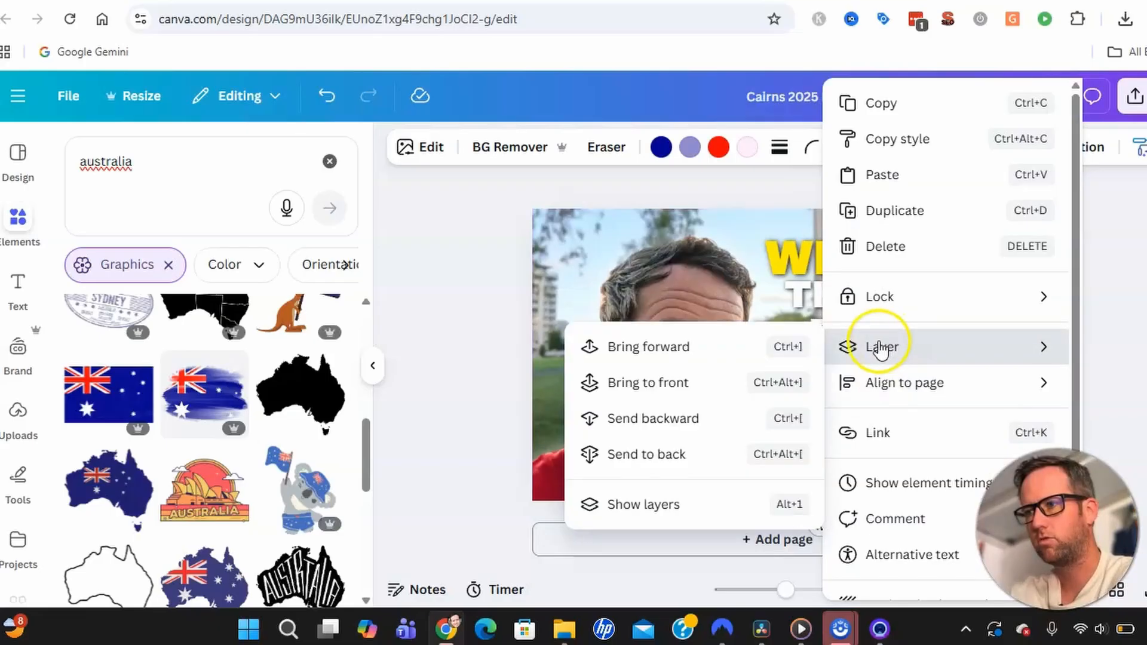
pyautogui.click(691, 418)
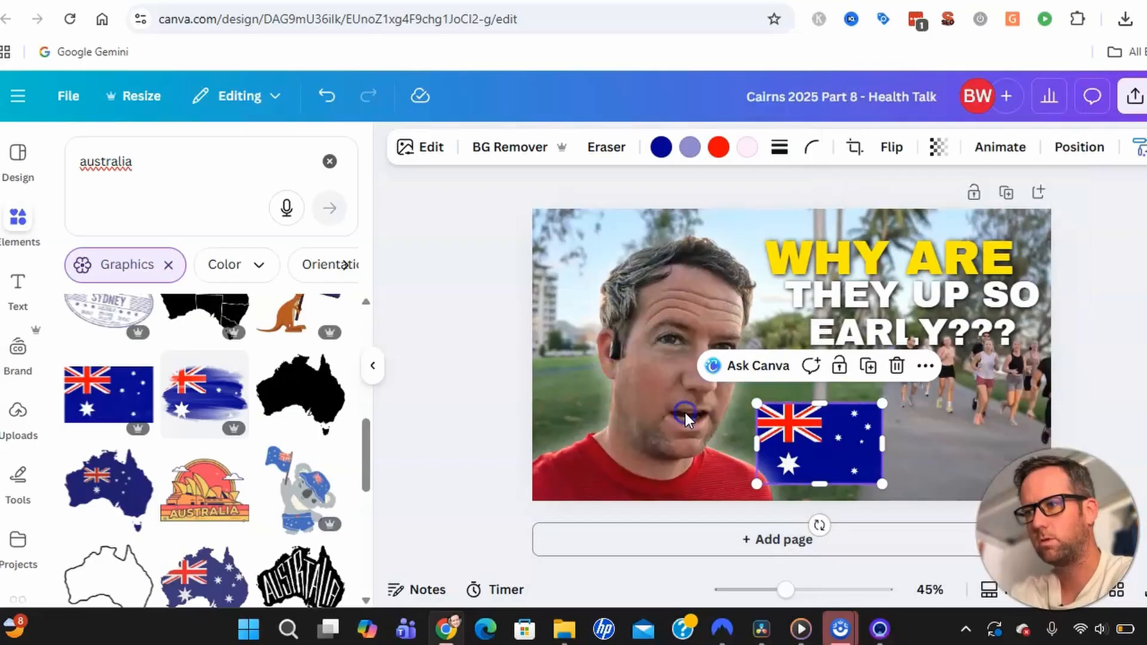
pyautogui.click(1091, 392)
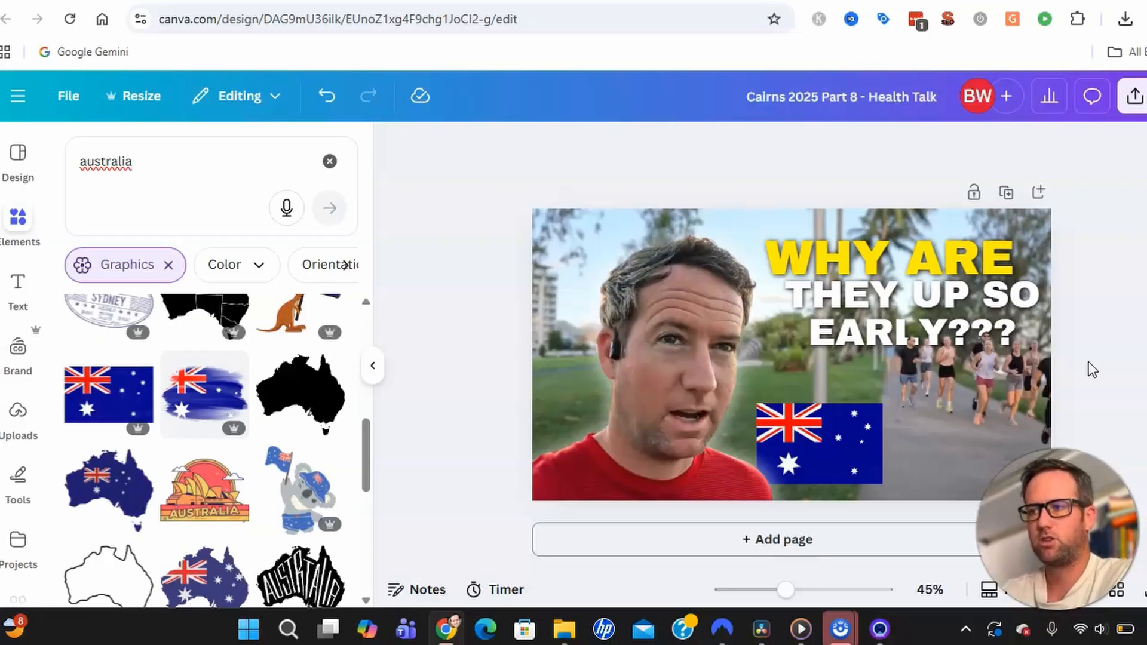
# Shift the man's photo off the page to reveal the runners, then open Edit image for the flag.
pyautogui.click(823, 440)
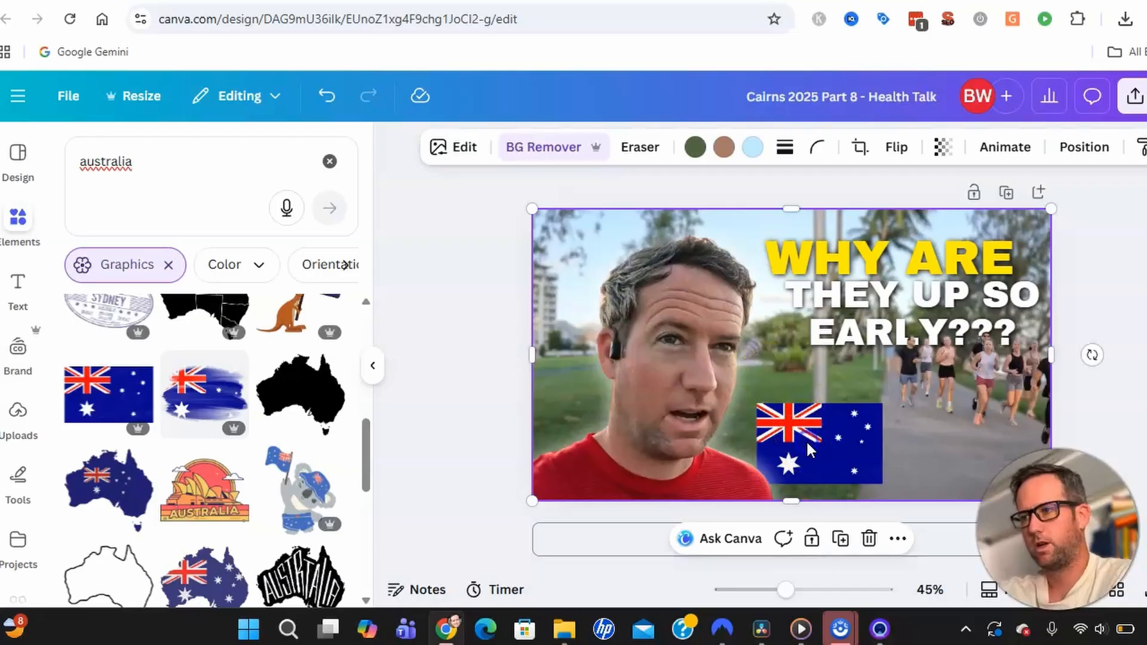
pyautogui.click(1094, 398)
pyautogui.click(778, 456)
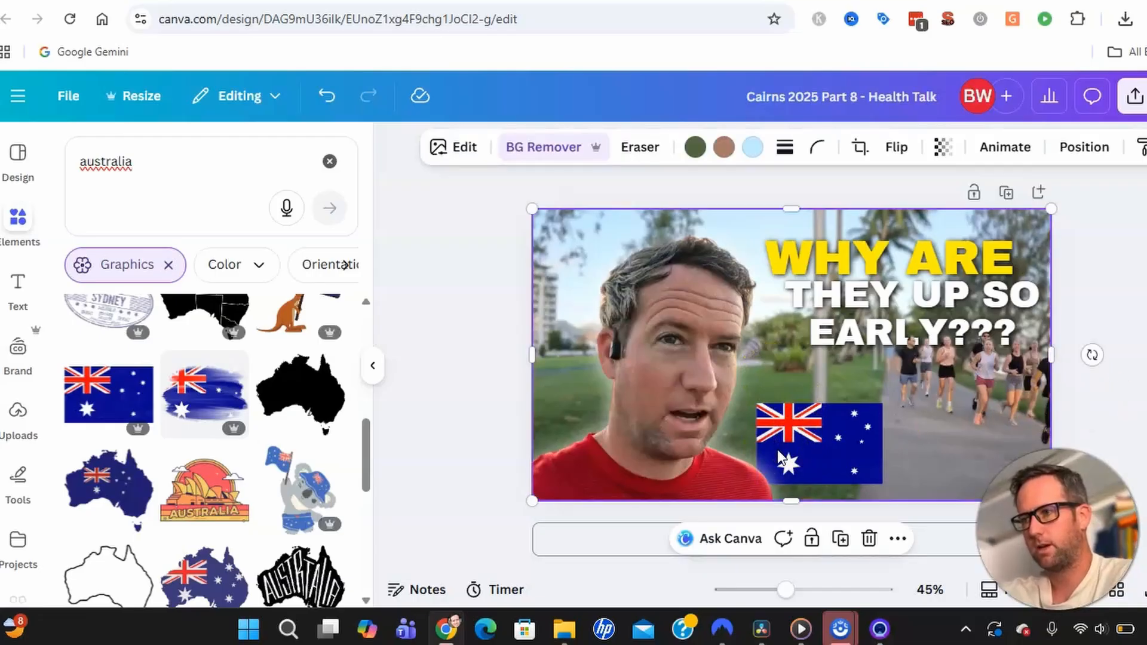
pyautogui.moveTo(764, 339); pyautogui.dragTo(847, 441)
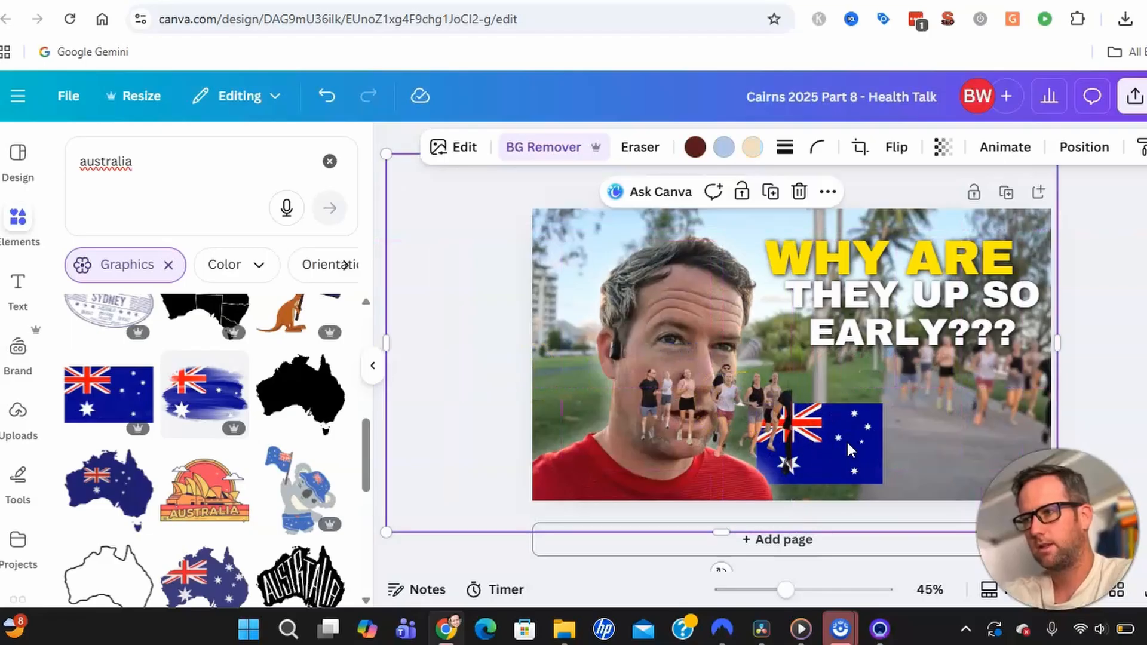
pyautogui.moveTo(956, 407); pyautogui.dragTo(720, 433)
pyautogui.click(847, 450)
pyautogui.click(426, 151)
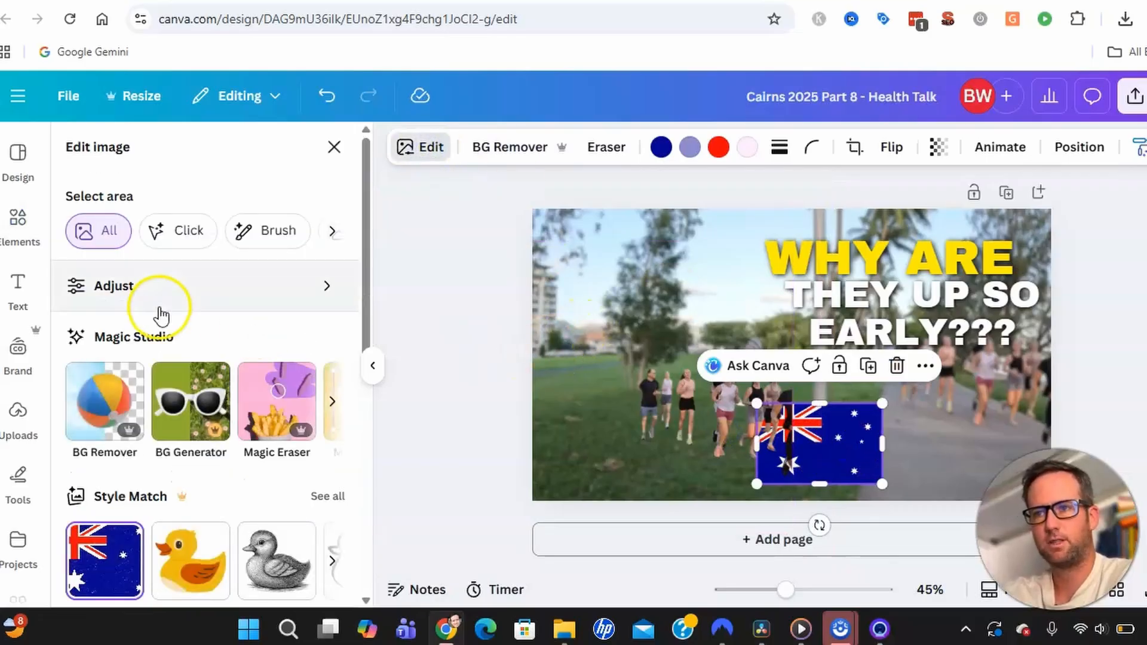
# Give the Australian flag an Outline shadow with intensity 34.
pyautogui.scroll(-3, 159, 312)
pyautogui.scroll(-5, 161, 313)
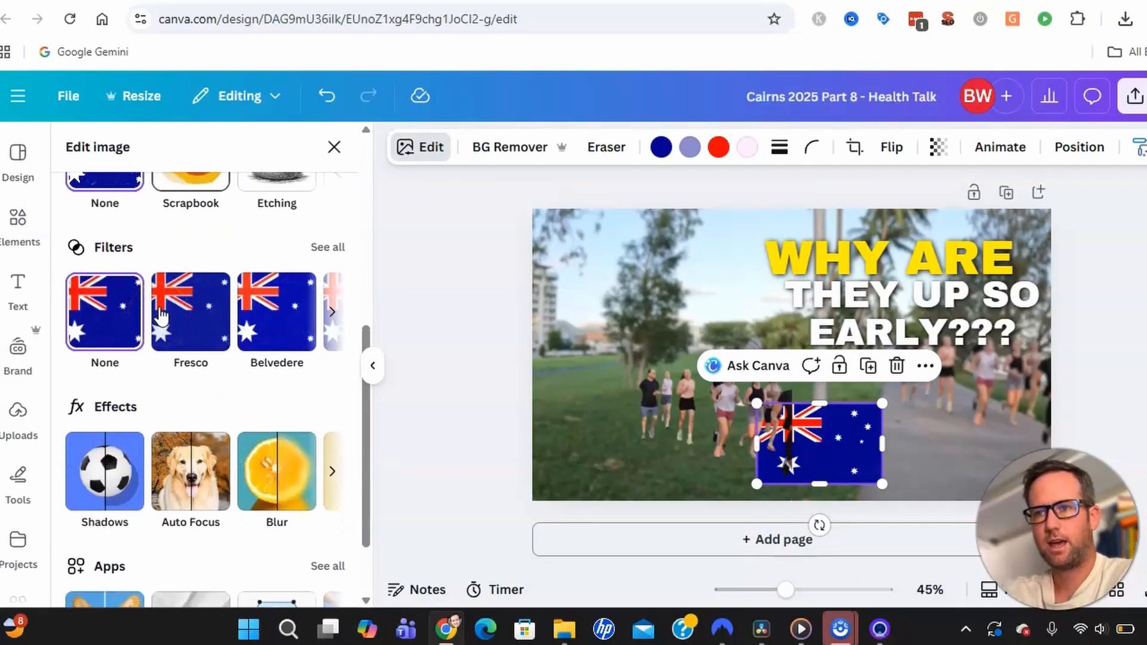
pyautogui.click(107, 376)
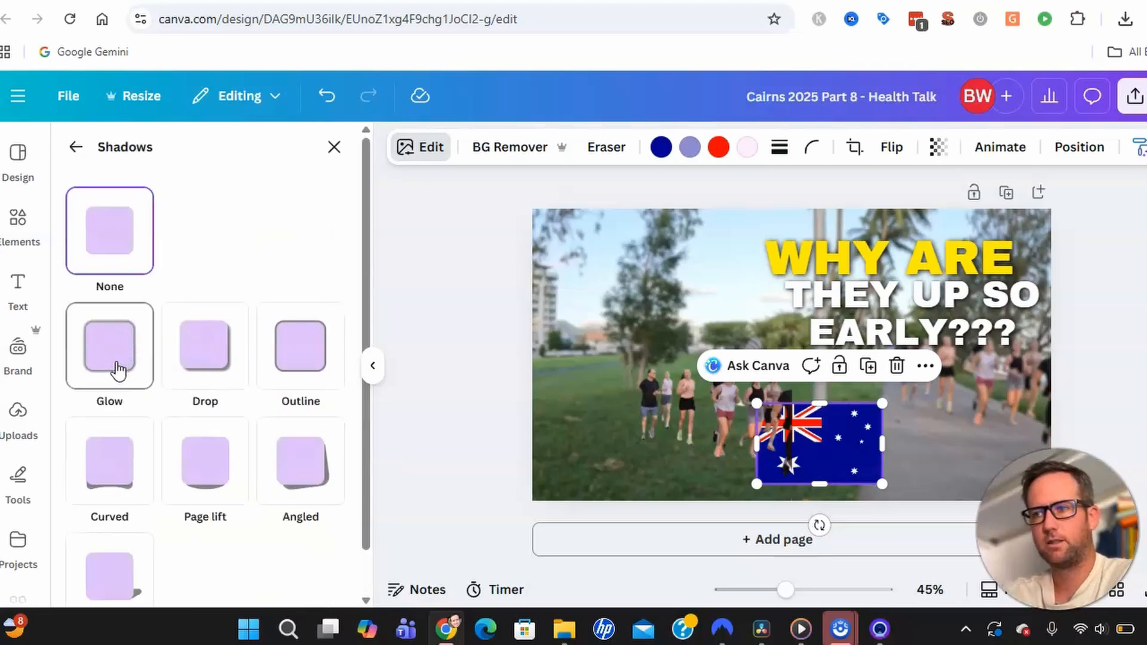
pyautogui.click(307, 371)
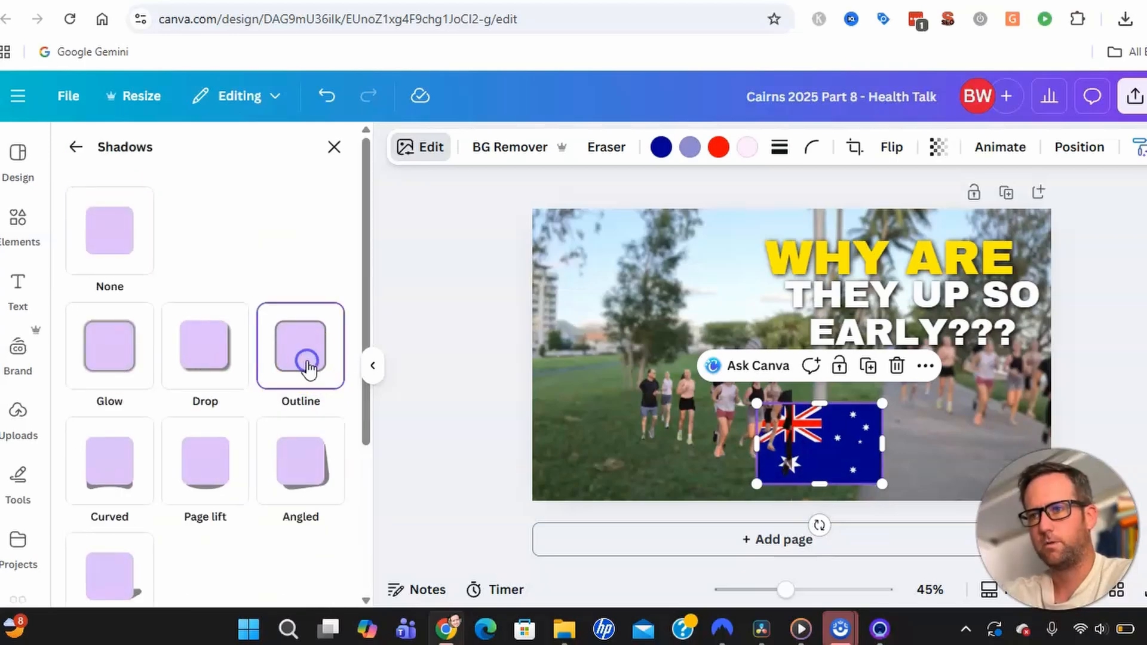
pyautogui.scroll(-4, 284, 460)
pyautogui.moveTo(127, 461); pyautogui.dragTo(687, 455)
pyautogui.moveTo(286, 574); pyautogui.dragTo(144, 576)
# Drag the runners photo and the man's cutout back onto the page, then deselect.
pyautogui.moveTo(648, 417); pyautogui.dragTo(906, 399)
pyautogui.moveTo(602, 475); pyautogui.dragTo(741, 482)
pyautogui.moveTo(577, 465); pyautogui.dragTo(787, 460)
pyautogui.click(1038, 417)
pyautogui.moveTo(1039, 417); pyautogui.dragTo(897, 406)
pyautogui.click(1126, 377)
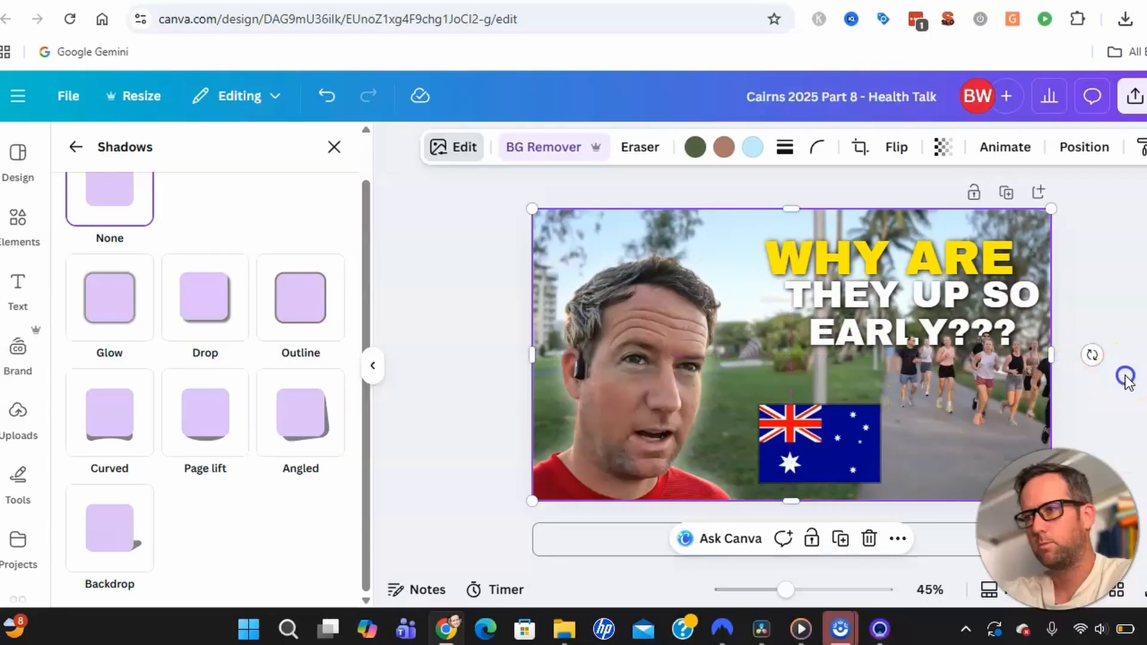
# Nudge the man's cutout up and right toward the flag, and refit the runners photo within the page.
pyautogui.moveTo(694, 386); pyautogui.dragTo(826, 407)
pyautogui.click(658, 417)
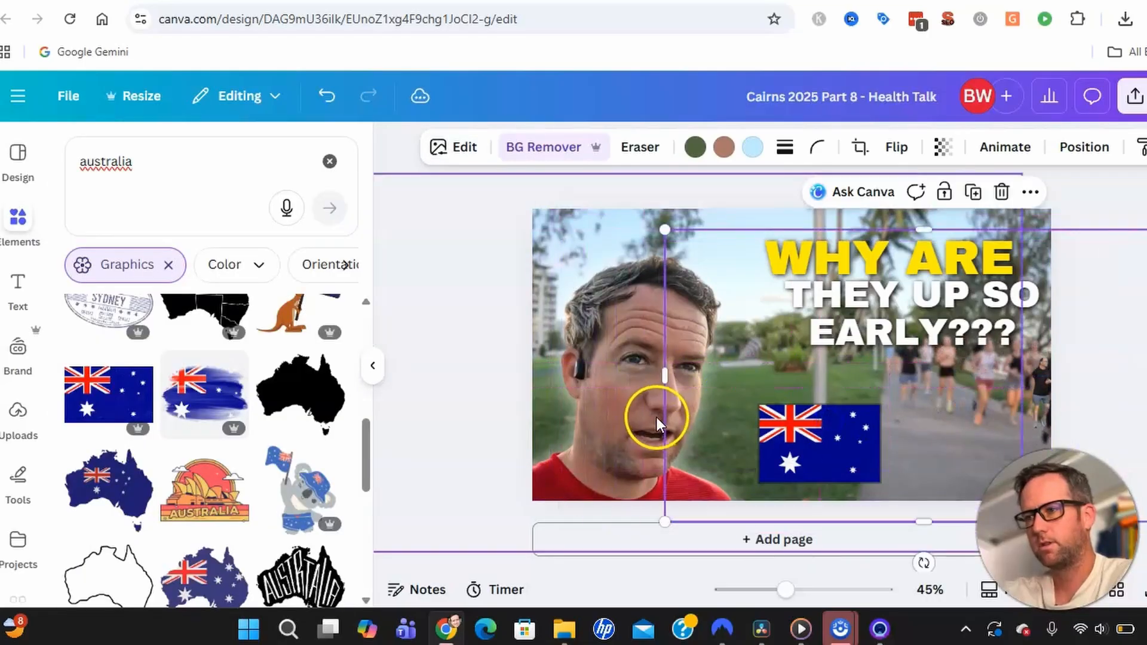
pyautogui.click(625, 410)
pyautogui.moveTo(625, 410); pyautogui.dragTo(656, 389)
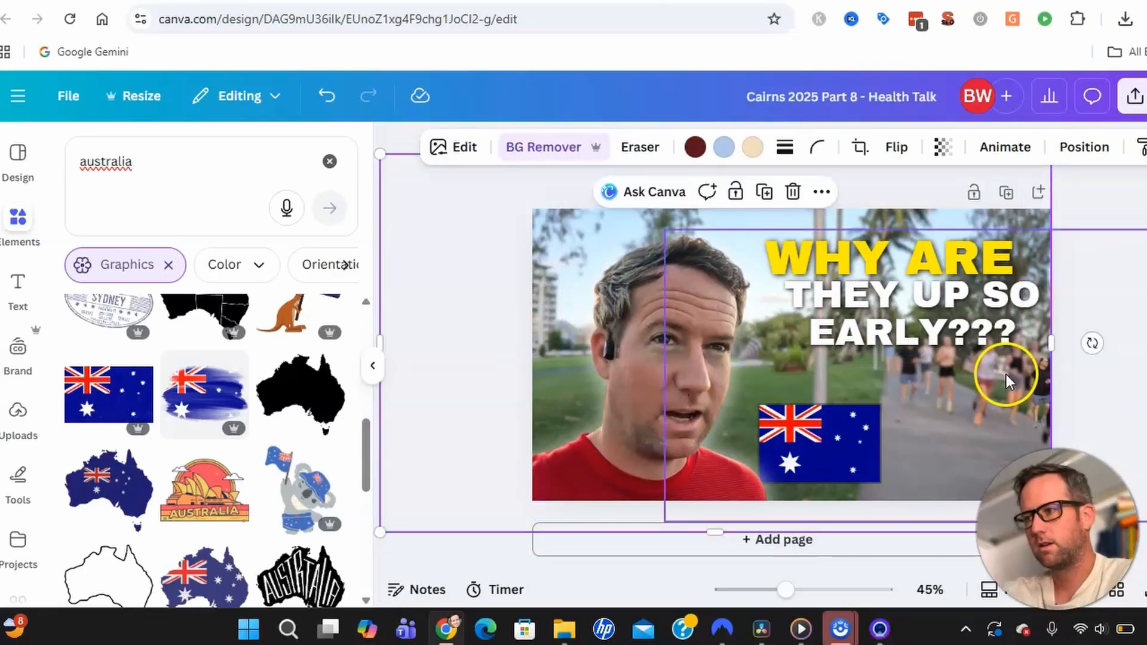
pyautogui.click(1042, 314)
pyautogui.moveTo(950, 304); pyautogui.dragTo(908, 299)
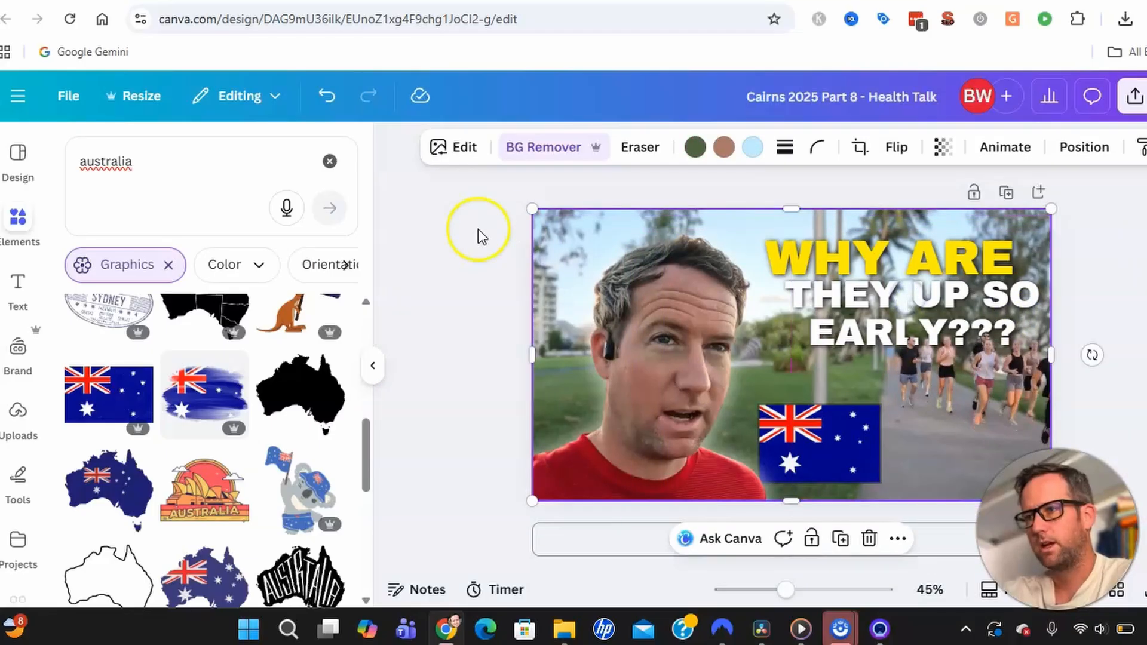
pyautogui.click(457, 232)
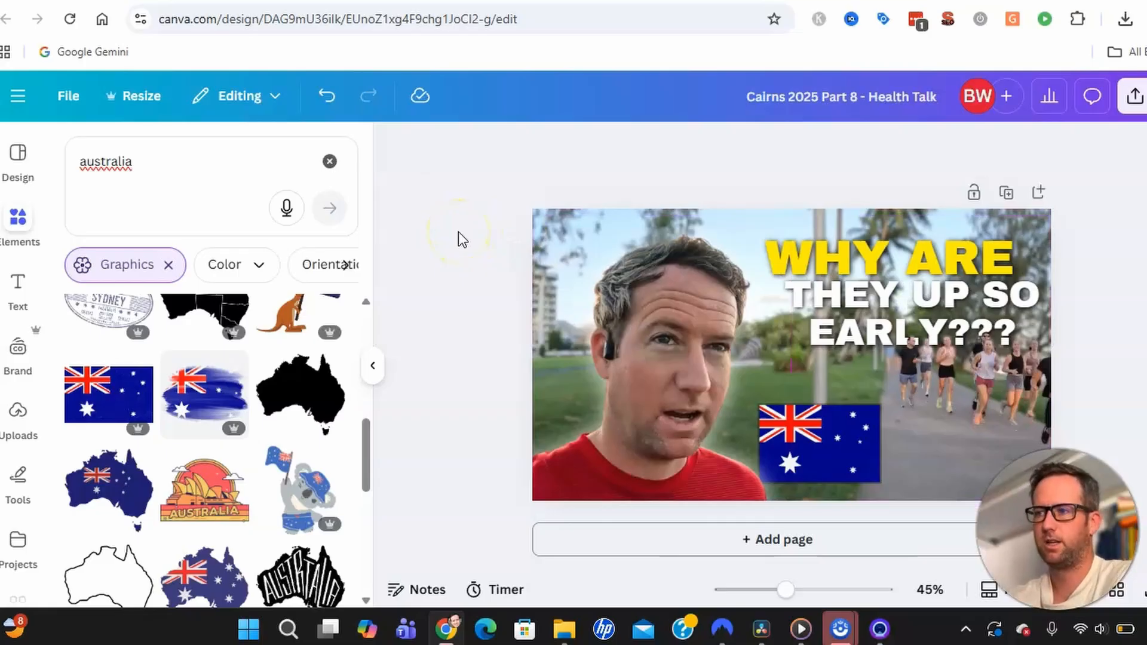